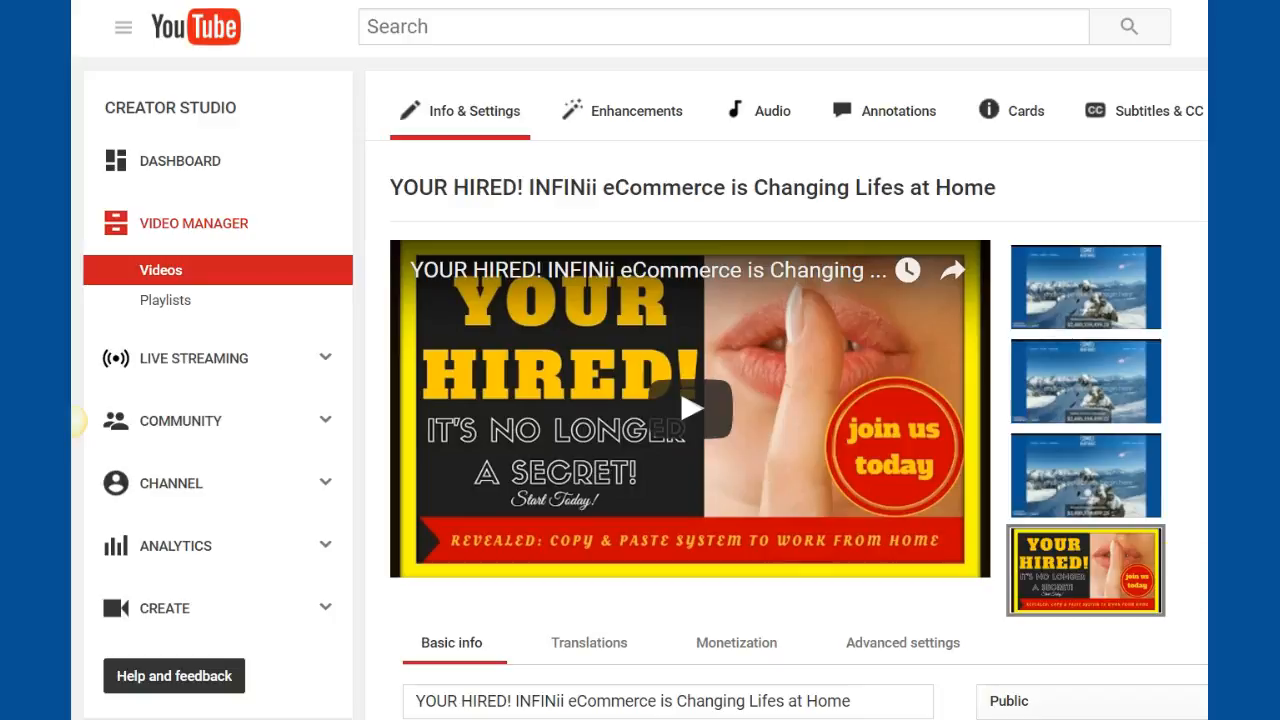
Step: Add a Note annotation to the video and place it in the upper-right corner of the video frame
left_click(912, 135)
left_click(890, 114)
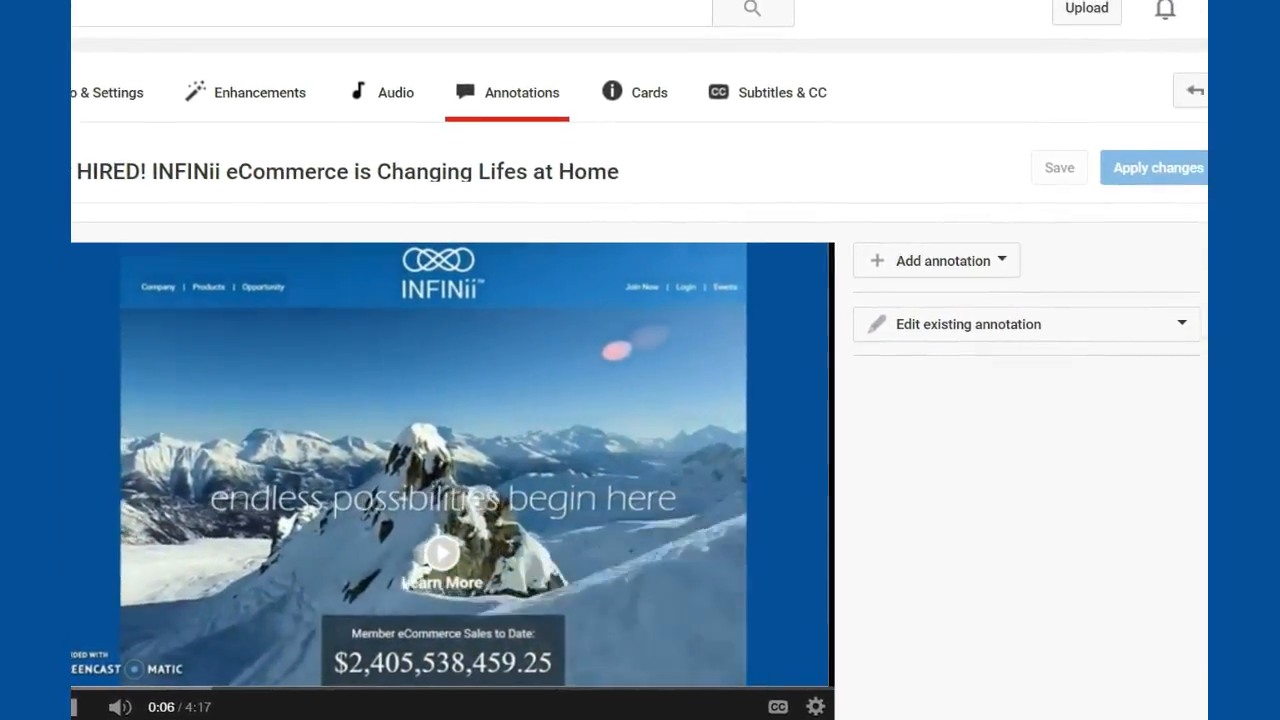
left_click(916, 268)
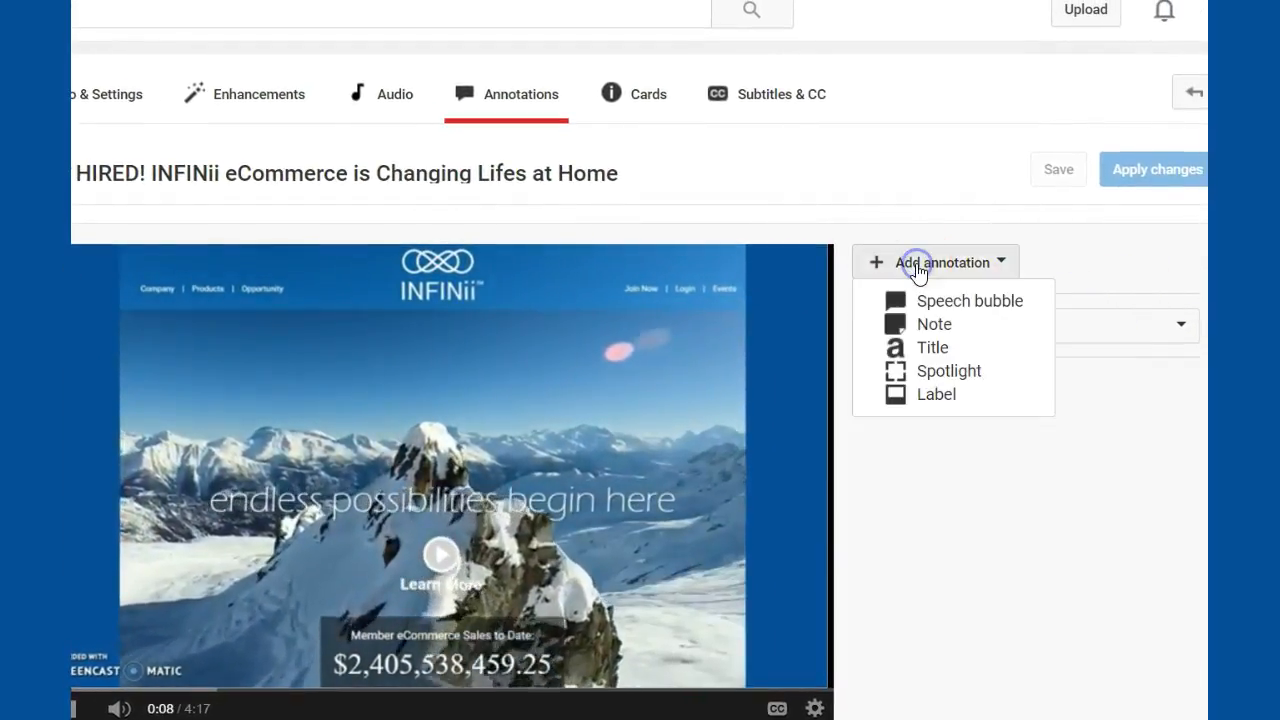
left_click(926, 309)
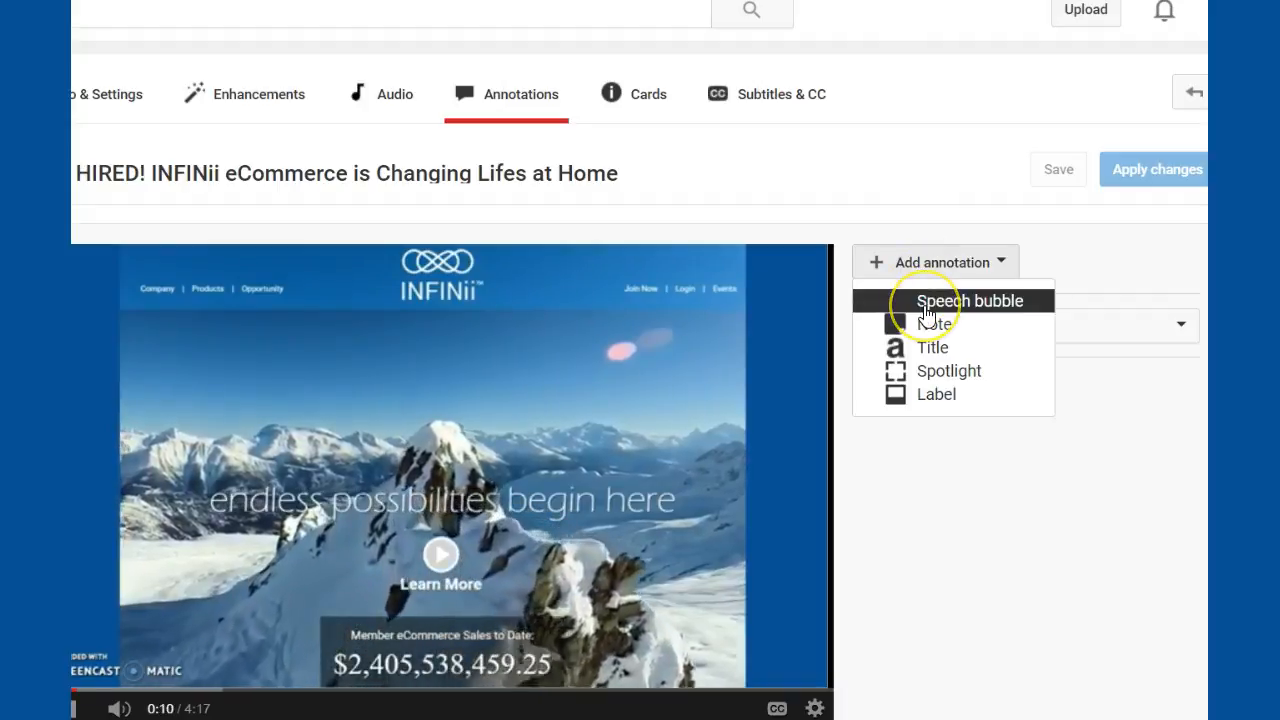
left_click(921, 330)
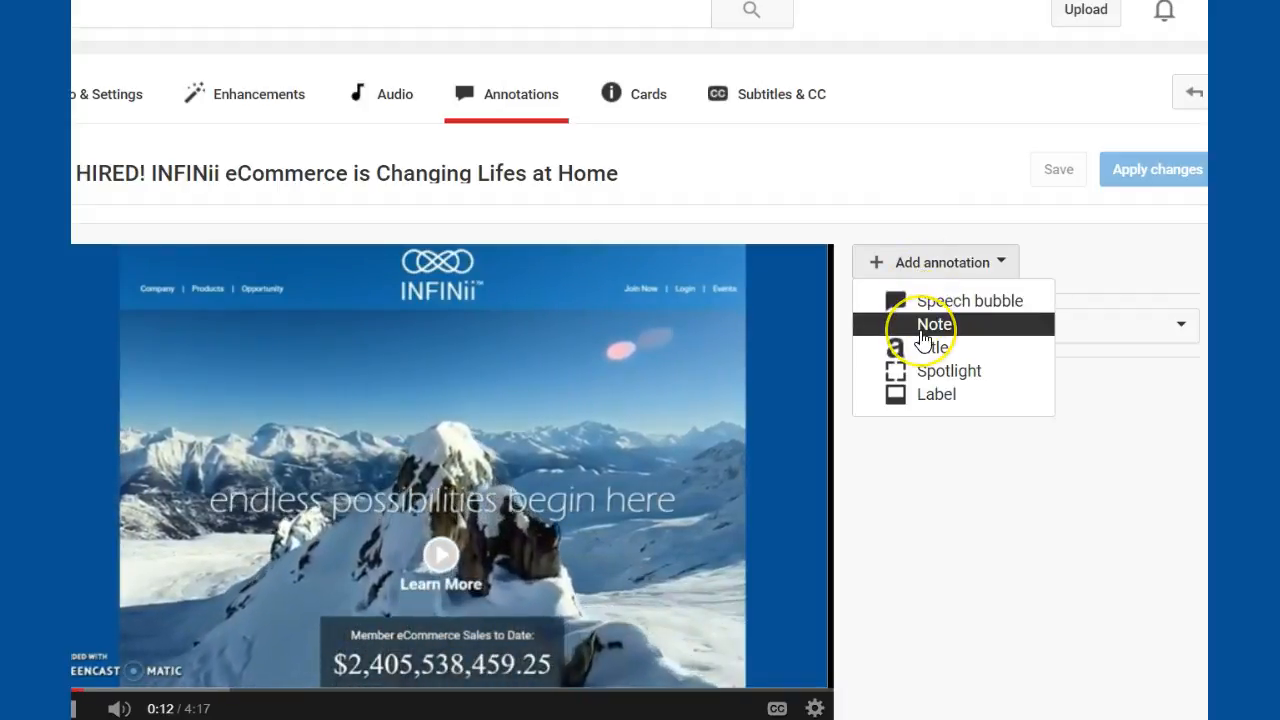
left_click(922, 355)
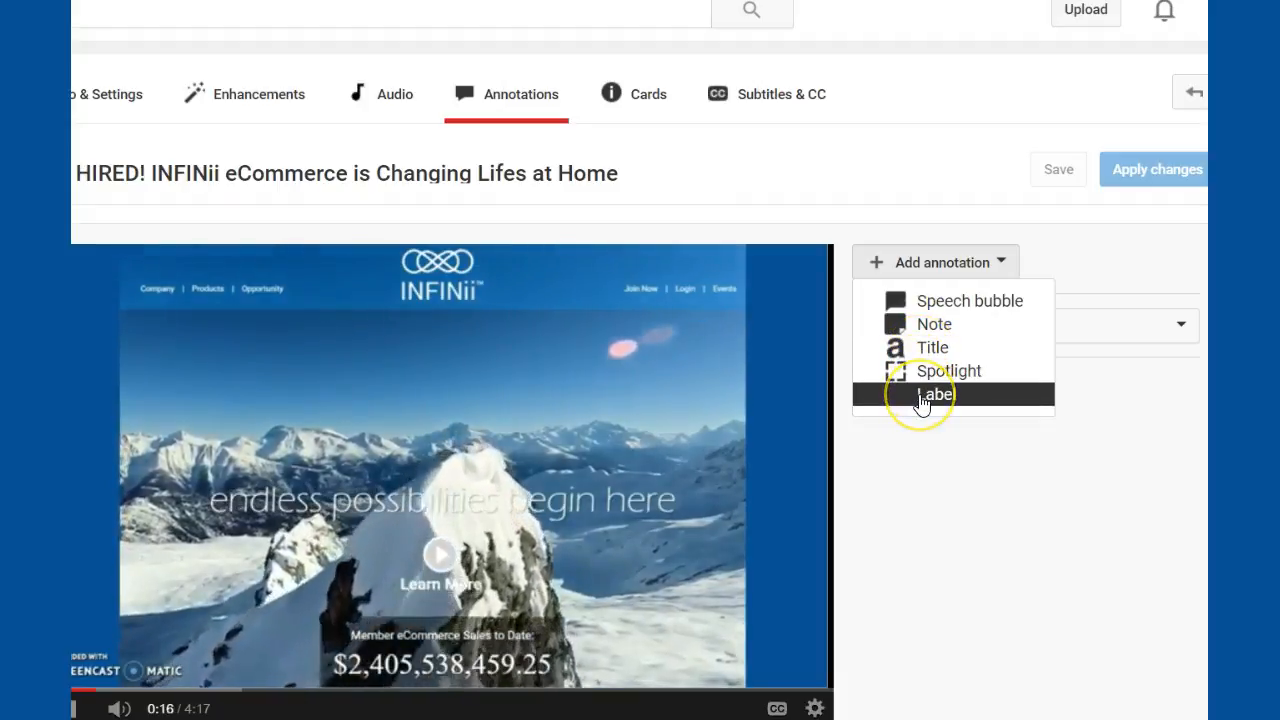
left_click(930, 326)
left_click(187, 316)
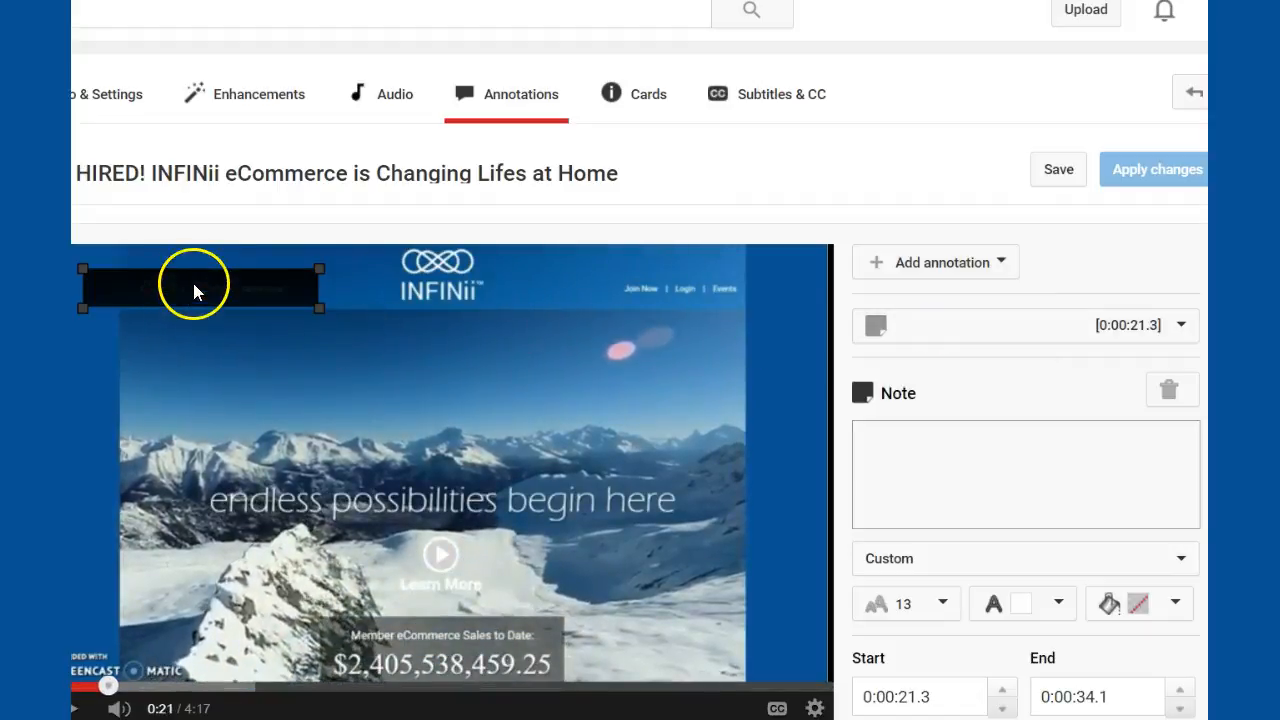
left_click_drag(194, 290, 692, 273)
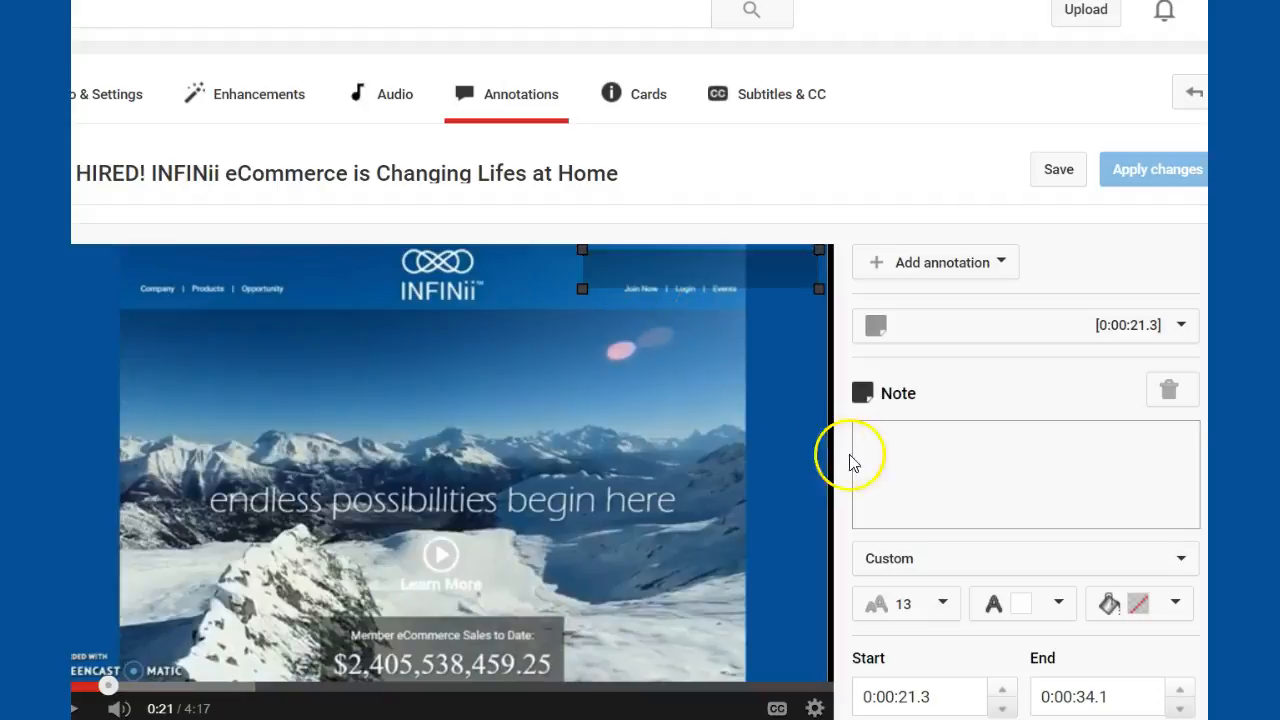
Step: Enter "Your Hired! INFINii eCommerce" as the note text at font size 16, in a widened note box
left_click(915, 452)
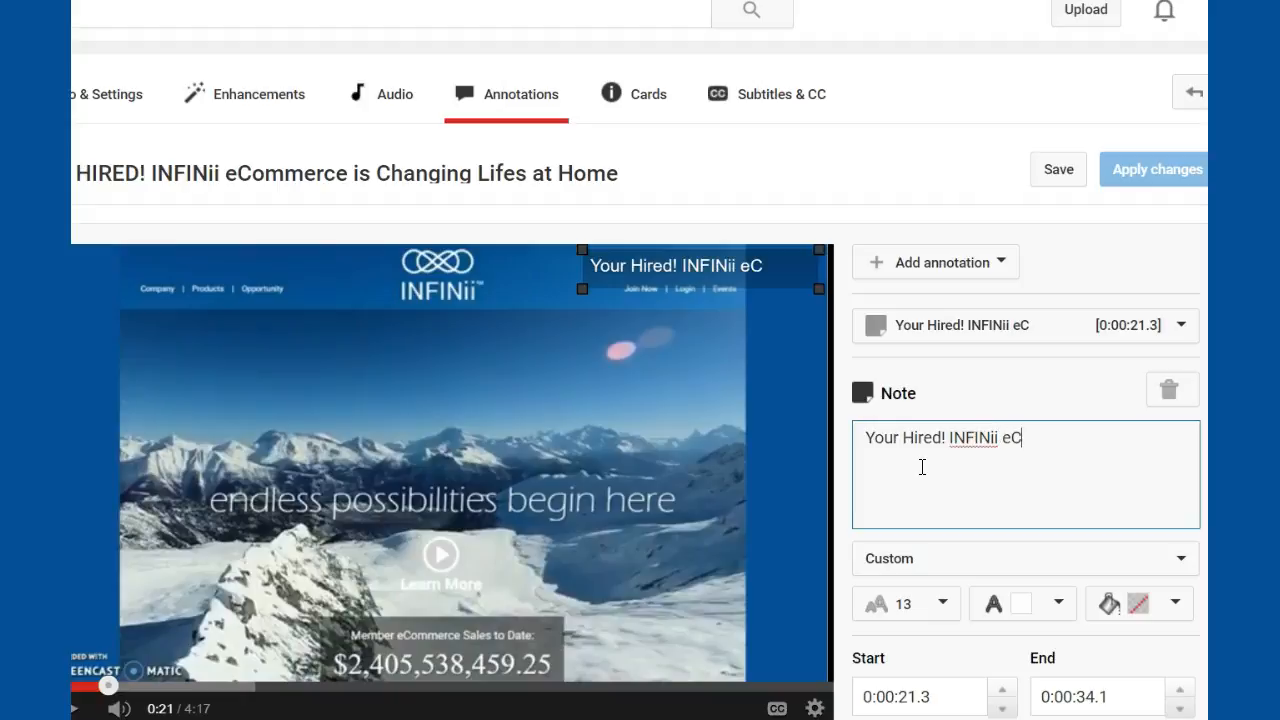
type("ommerce")
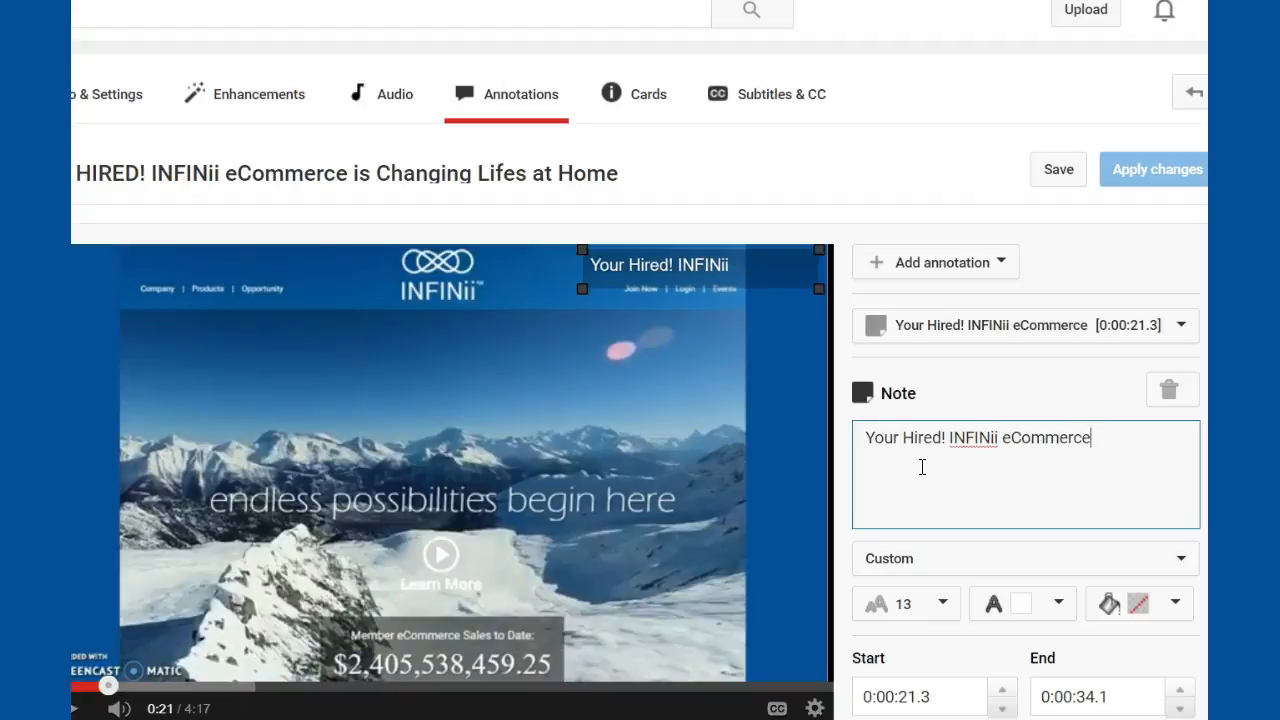
left_click_drag(585, 293, 531, 298)
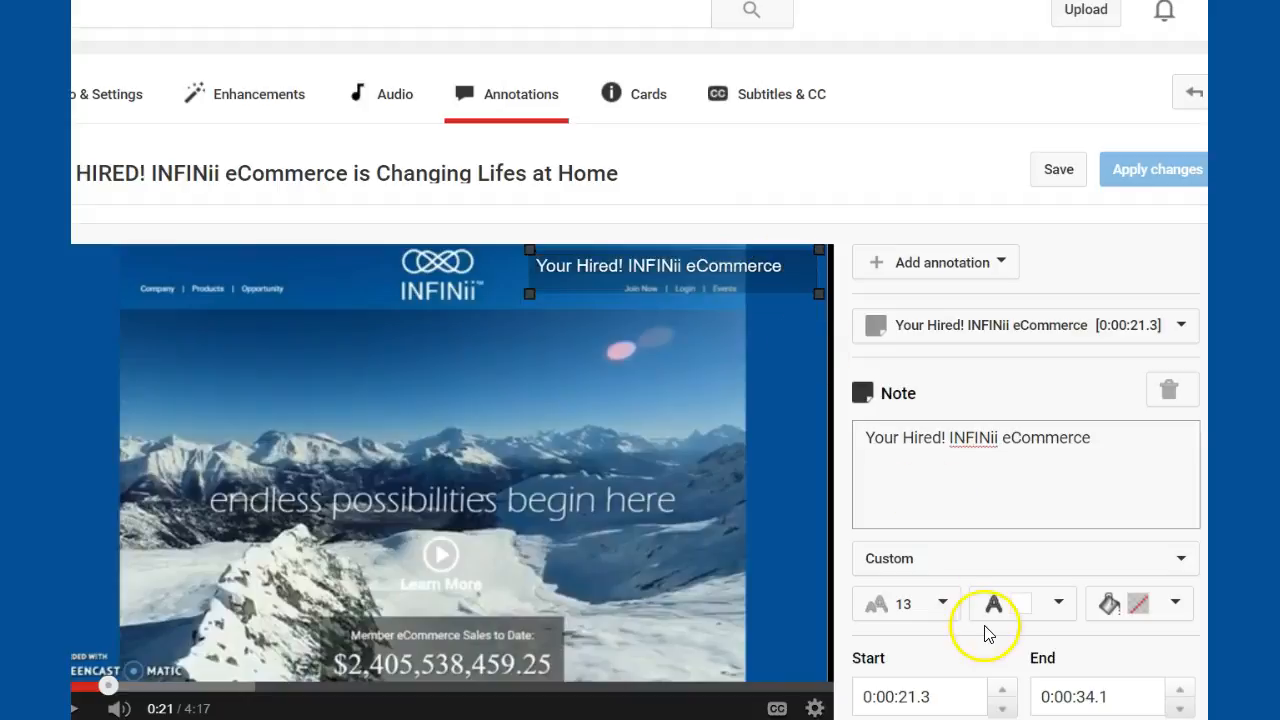
left_click(912, 605)
left_click(903, 676)
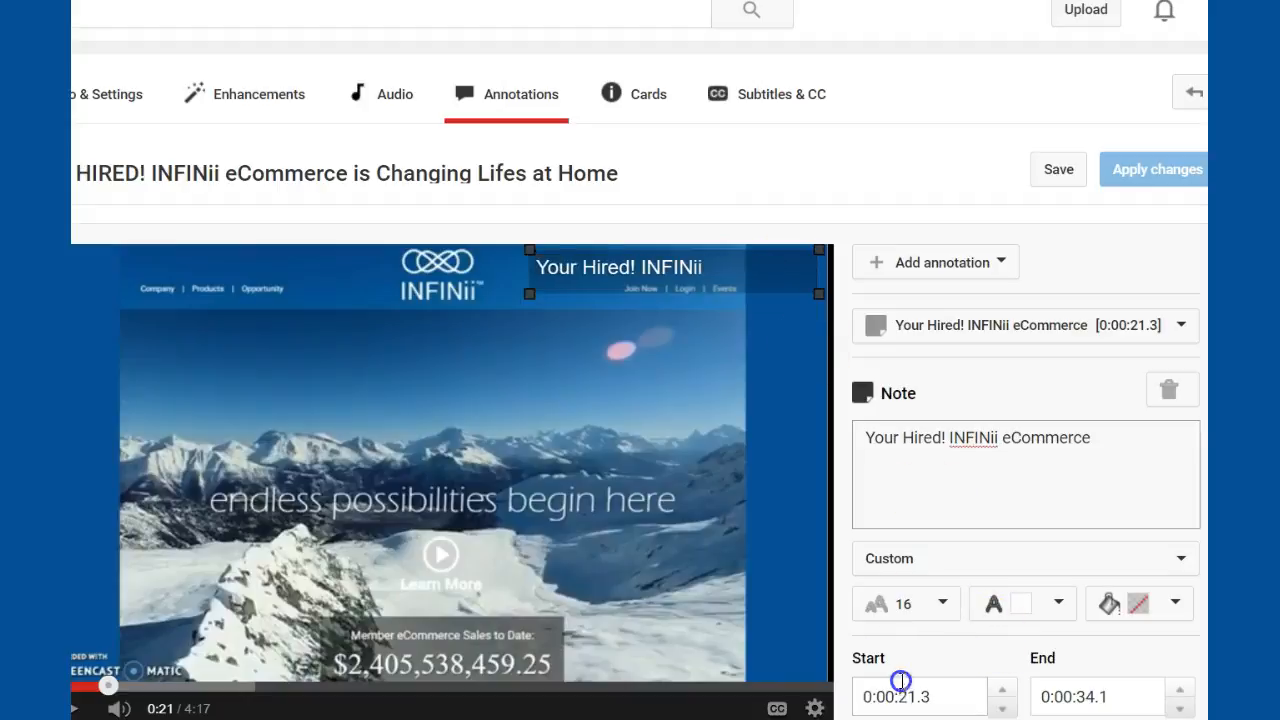
Step: Try black as the note's text color and switch it back to white
left_click(1028, 604)
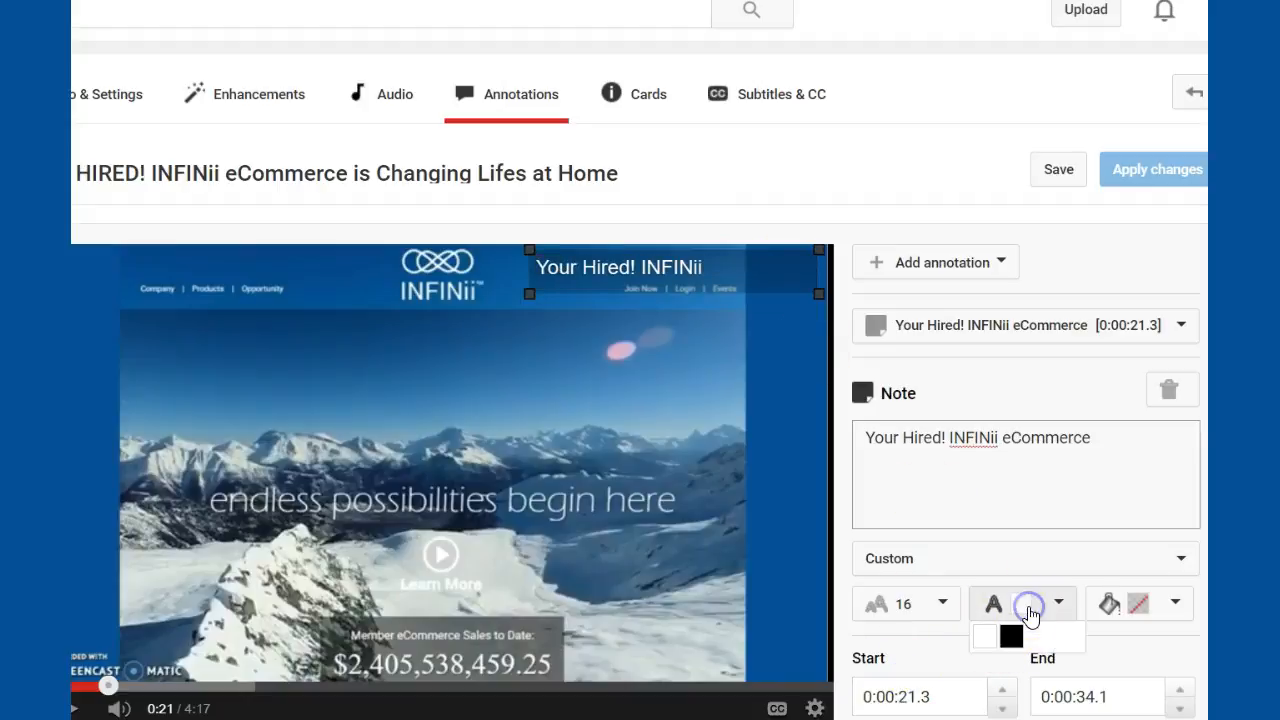
left_click(1016, 634)
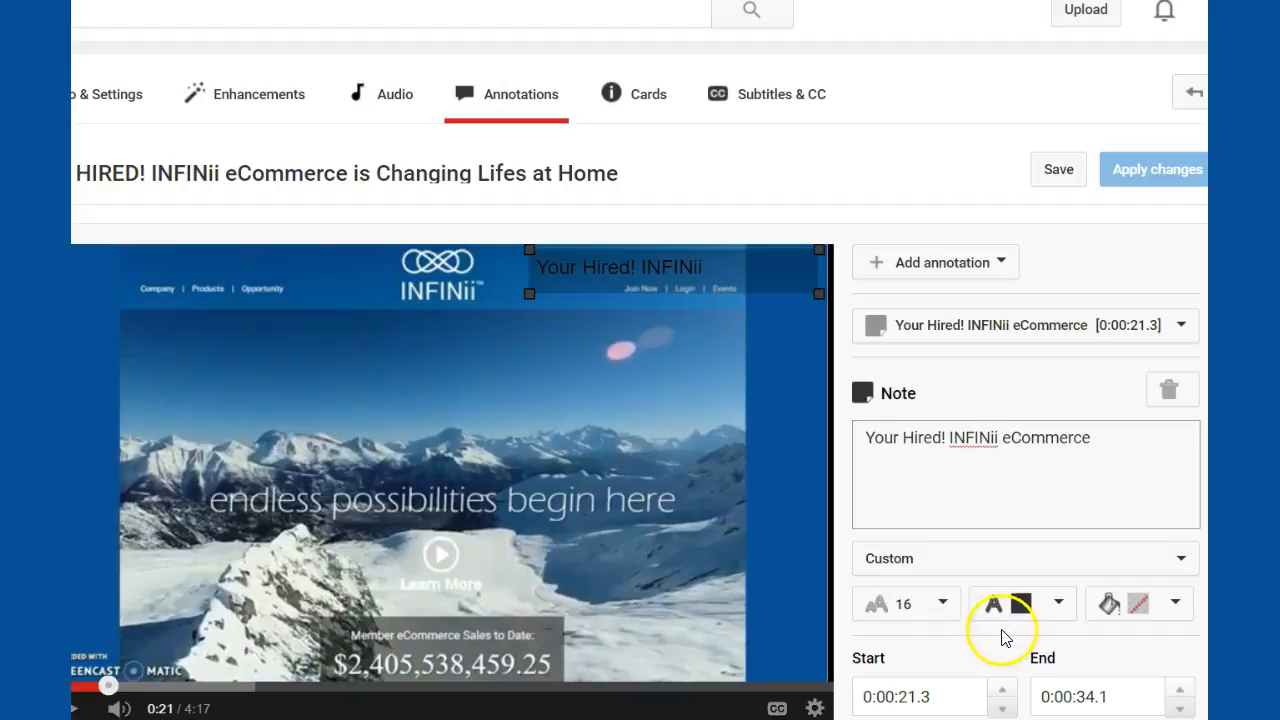
left_click(1020, 606)
left_click(984, 636)
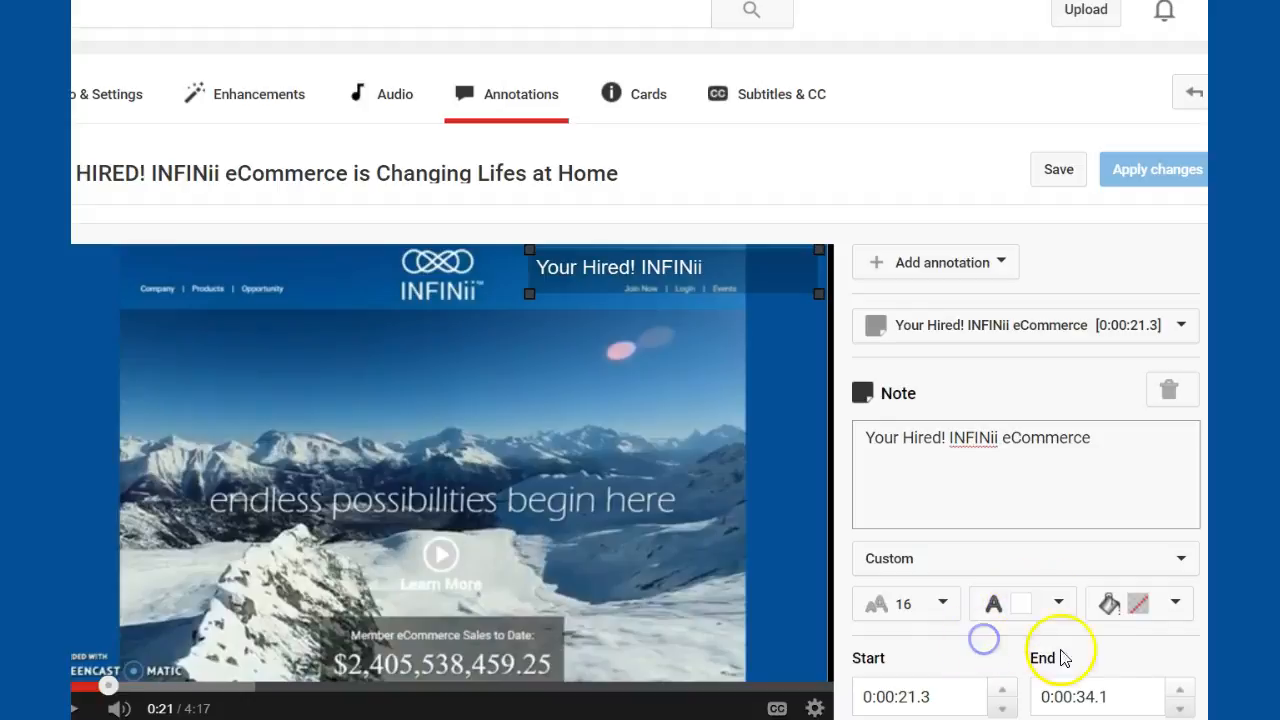
Step: Give the note a light green background and widen its box so the text fits on one line
left_click(1176, 605)
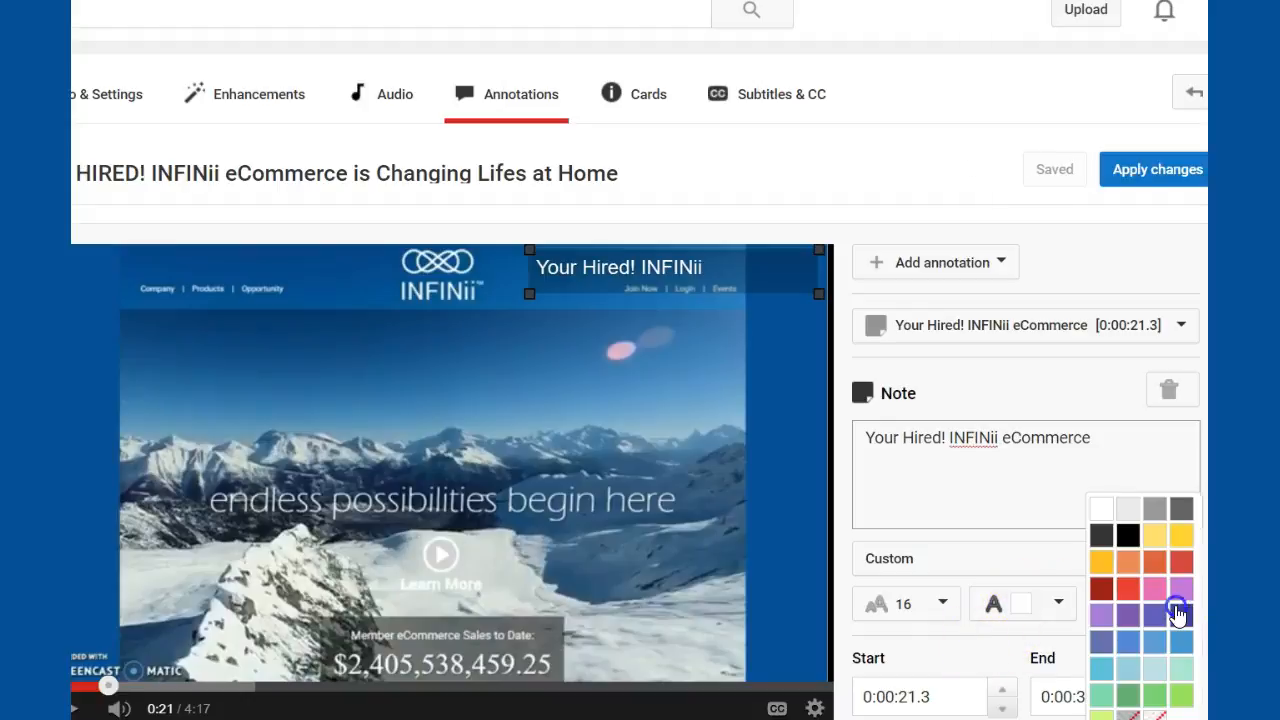
left_click(1183, 697)
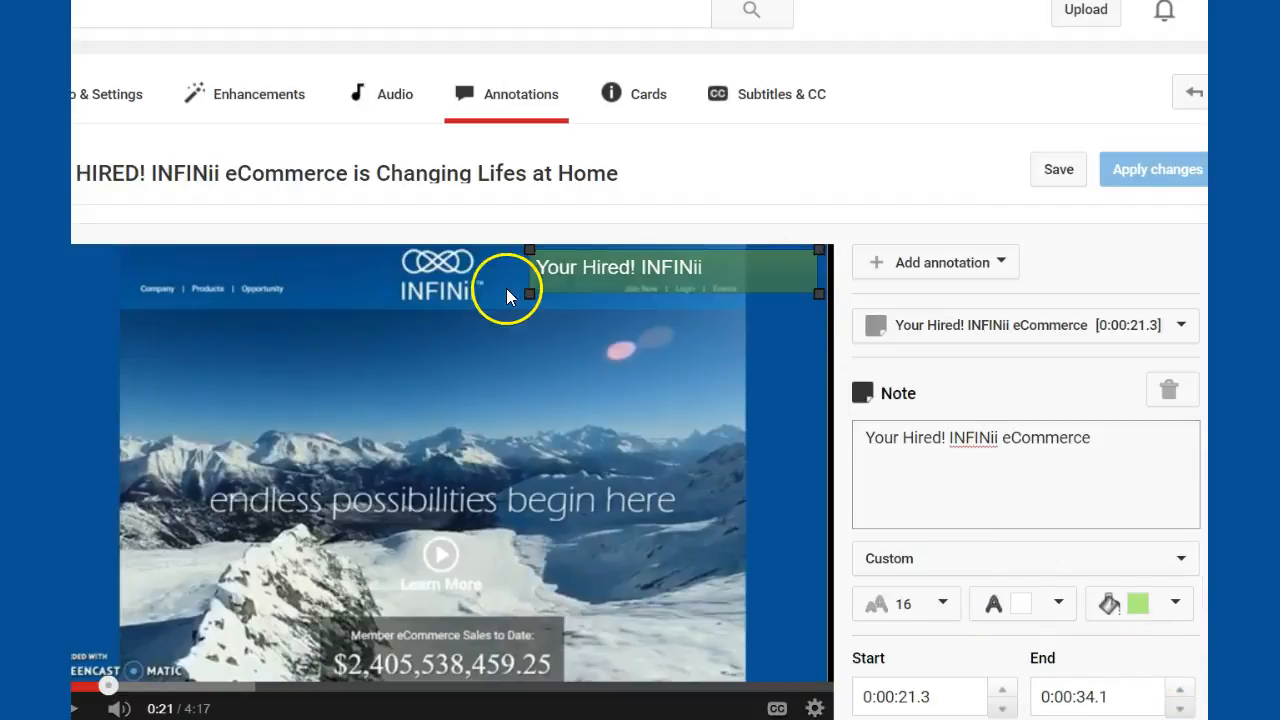
left_click_drag(529, 293, 500, 290)
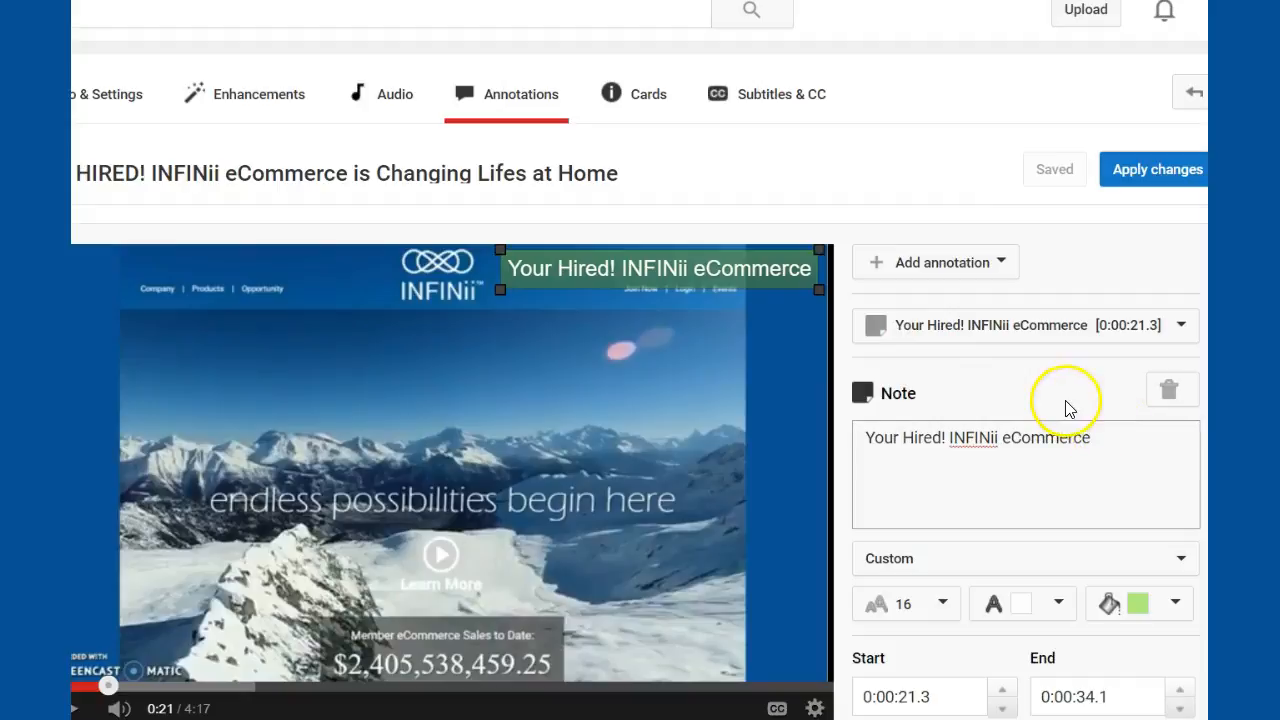
Step: Enable a link on the note and set its target type to Google+ Profile/Page
scroll(1063, 395, "down", 2)
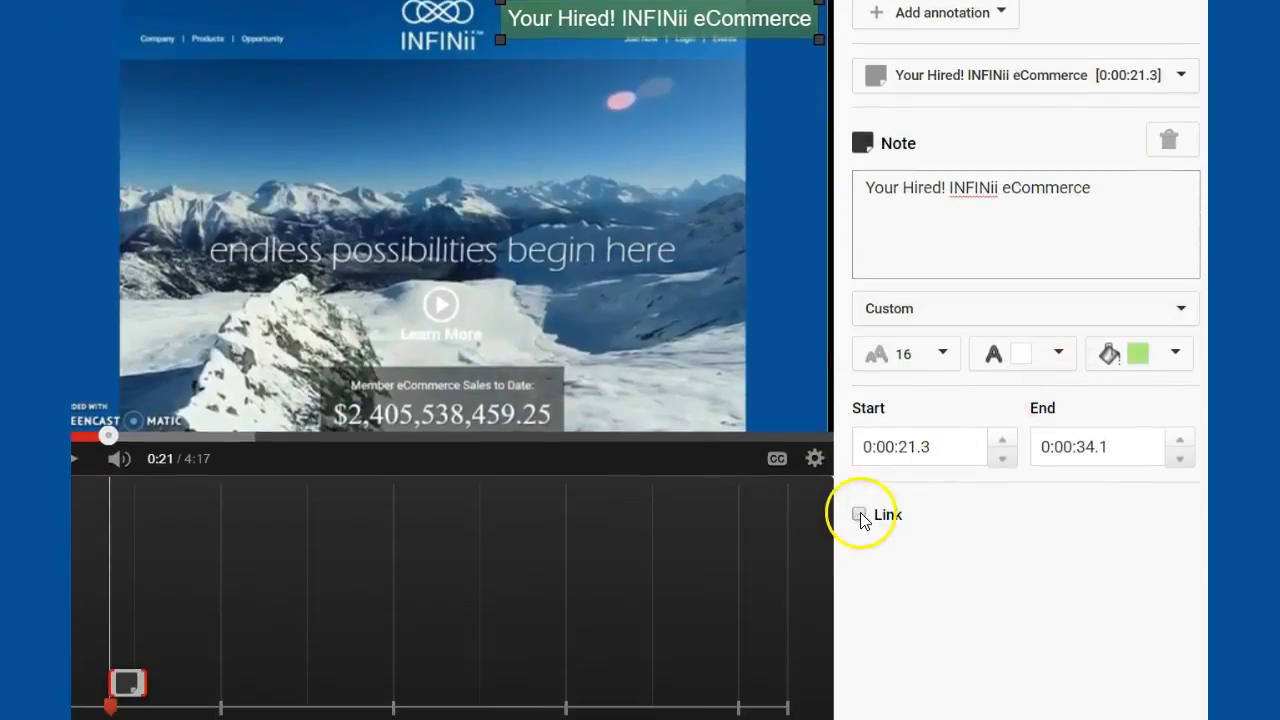
left_click(859, 514)
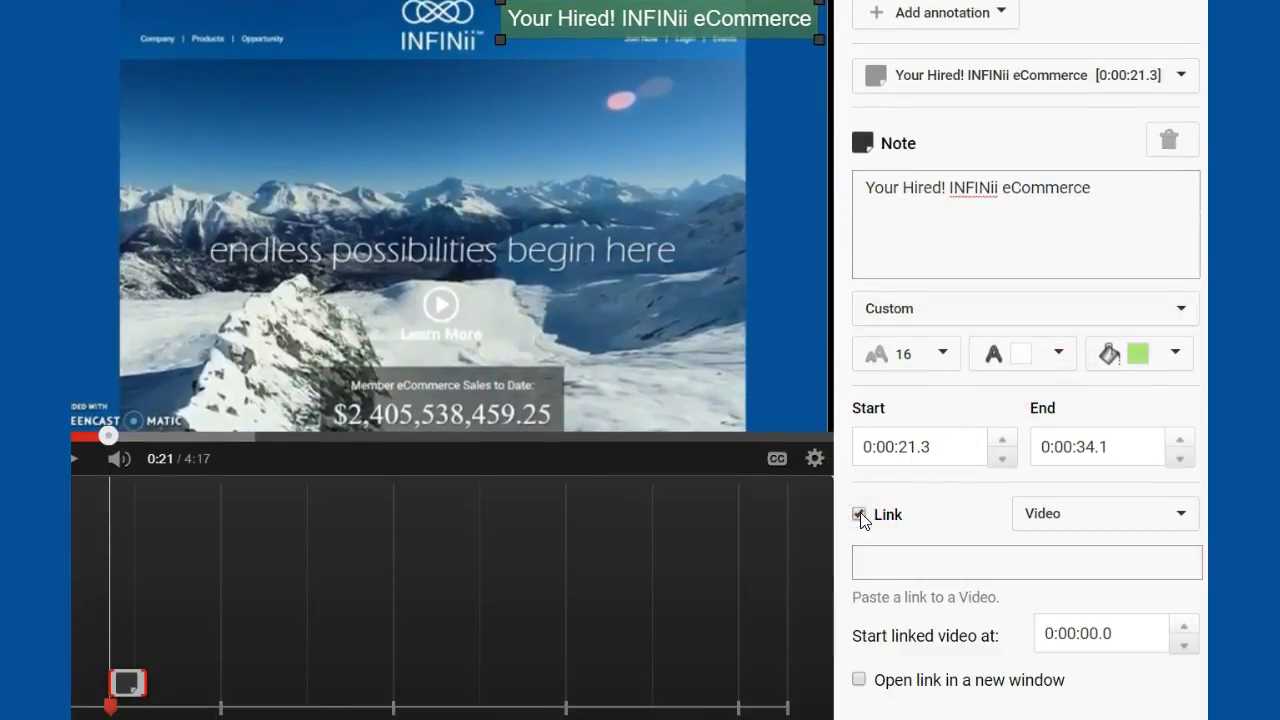
left_click(1026, 554)
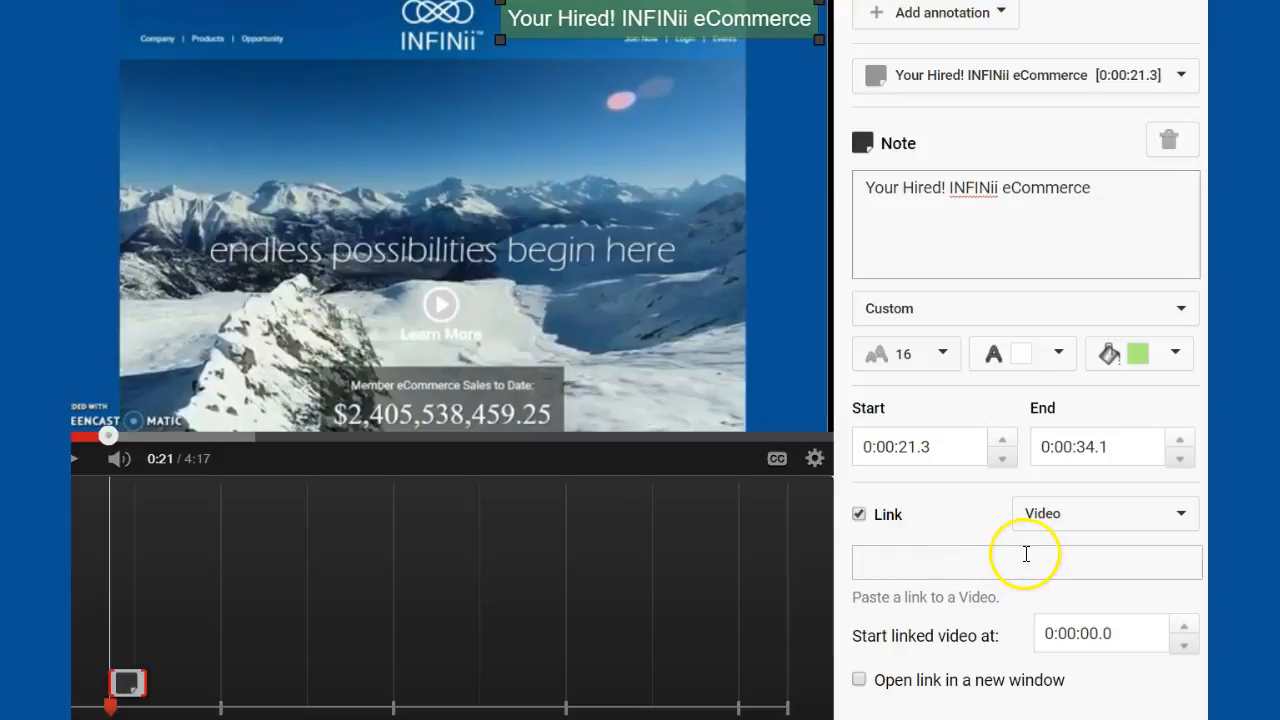
left_click(1084, 521)
left_click(1084, 556)
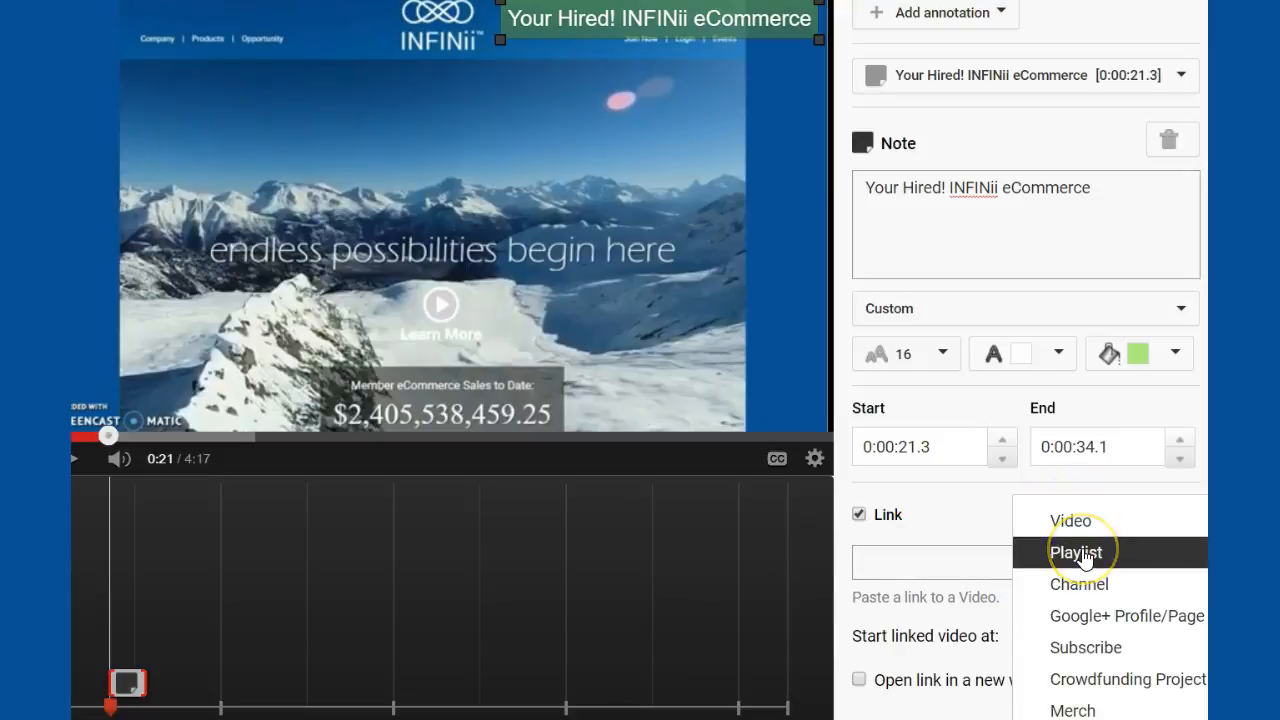
left_click(1080, 588)
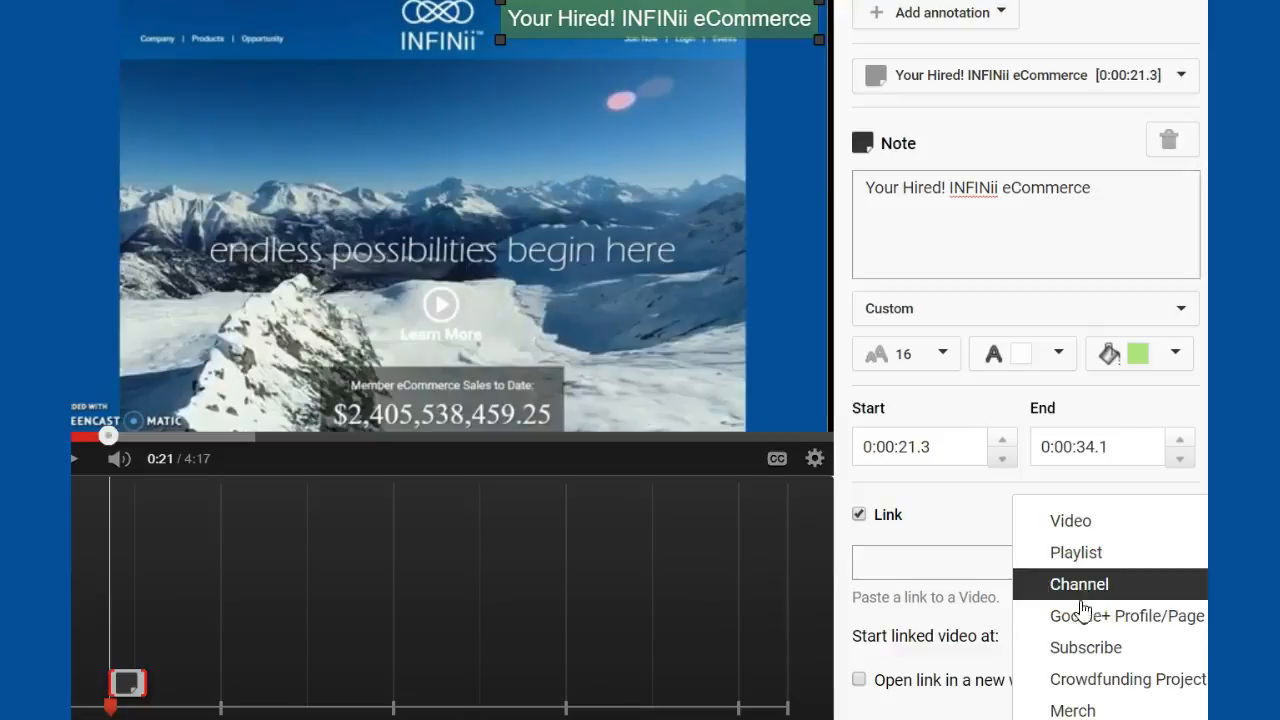
left_click(1082, 618)
left_click(1084, 650)
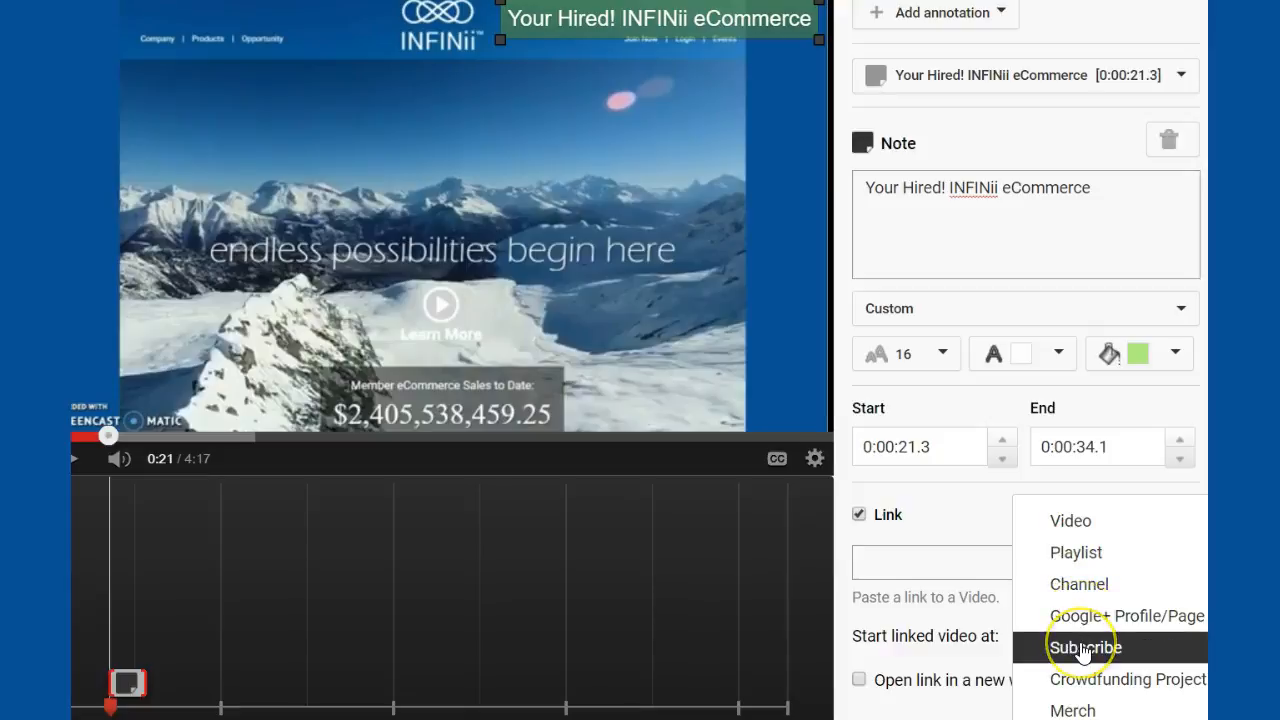
left_click(1085, 682)
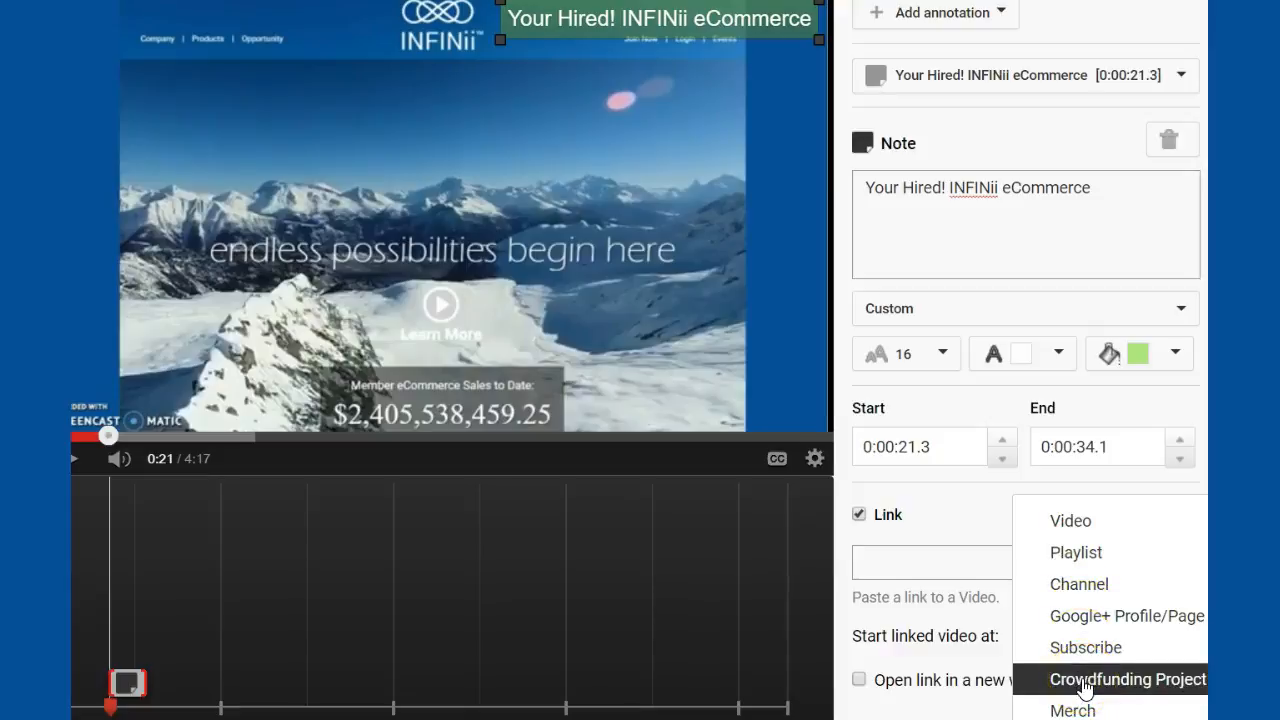
left_click(1089, 710)
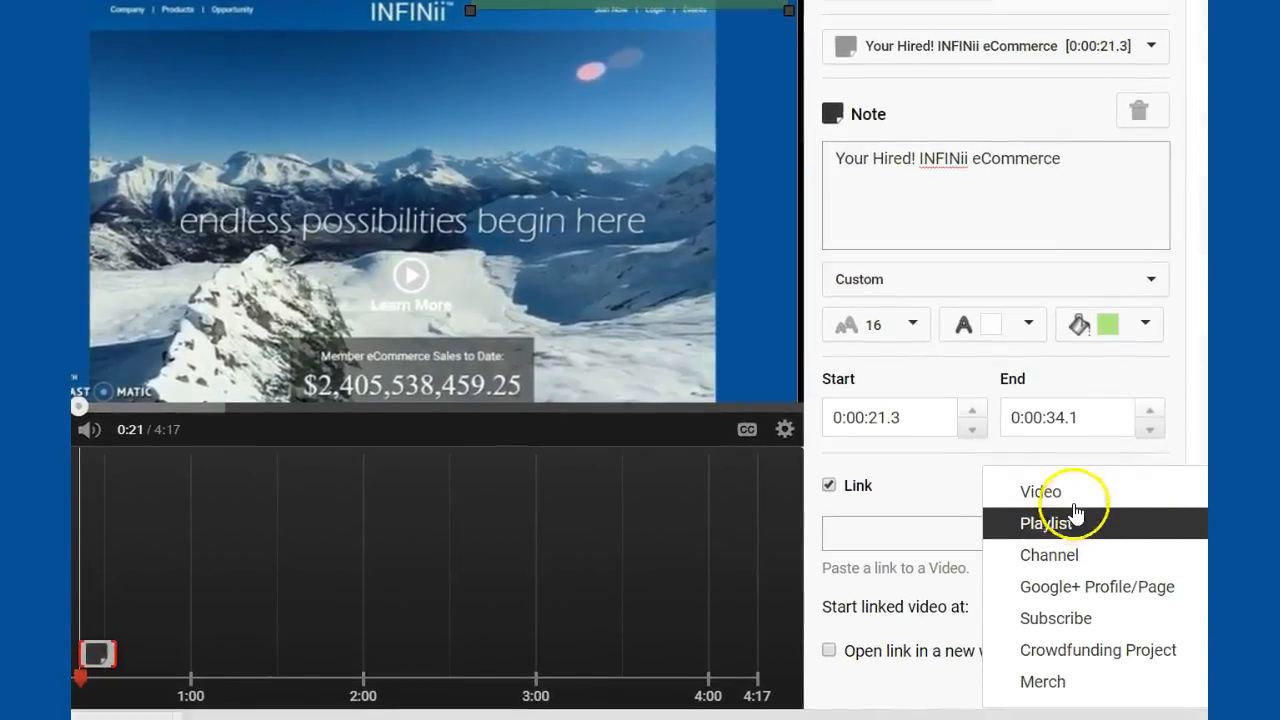
left_click(1071, 594)
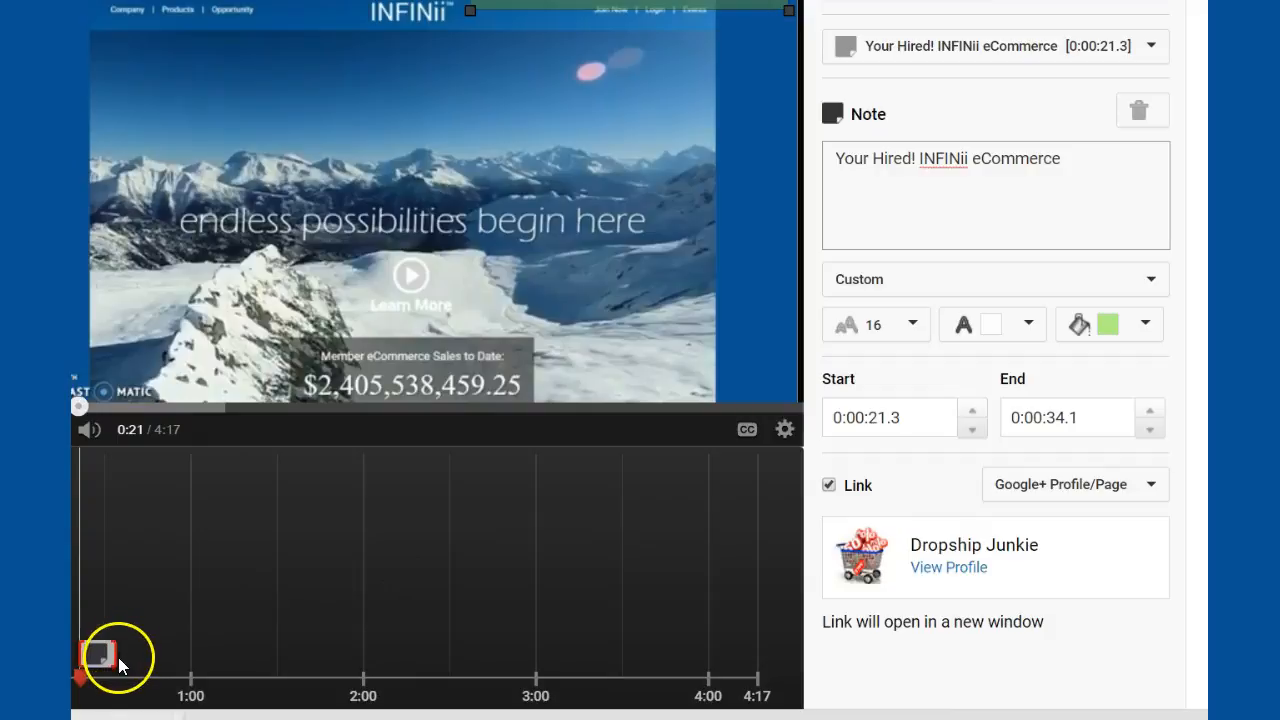
Step: Extend the note's display time to end at 0:04:15.3 and check the note during playback
left_click_drag(114, 656, 735, 664)
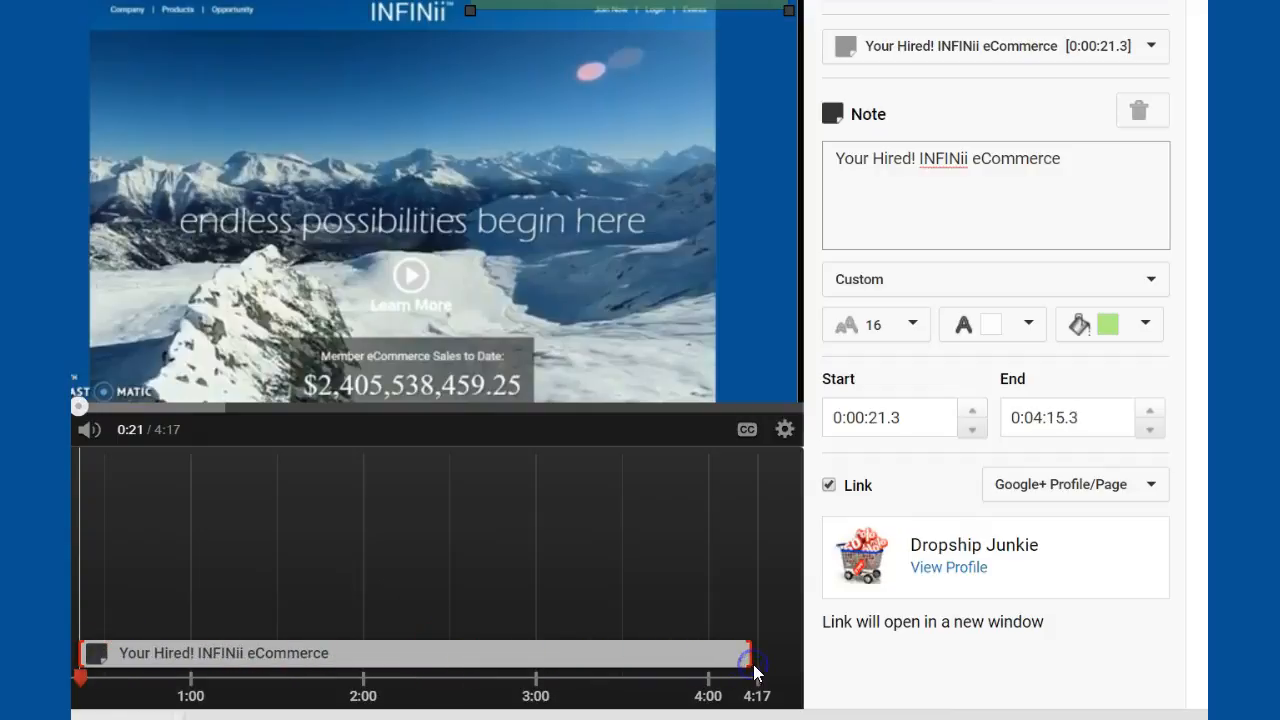
left_click(95, 662)
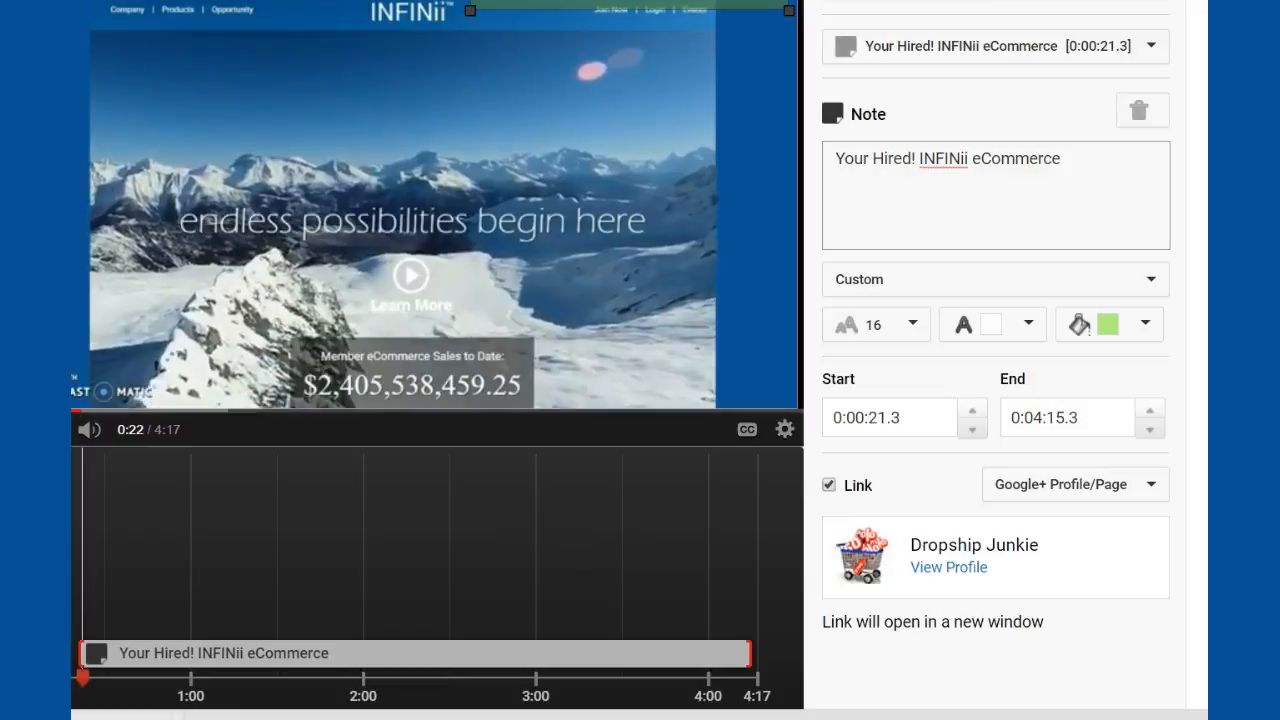
left_click(658, 12)
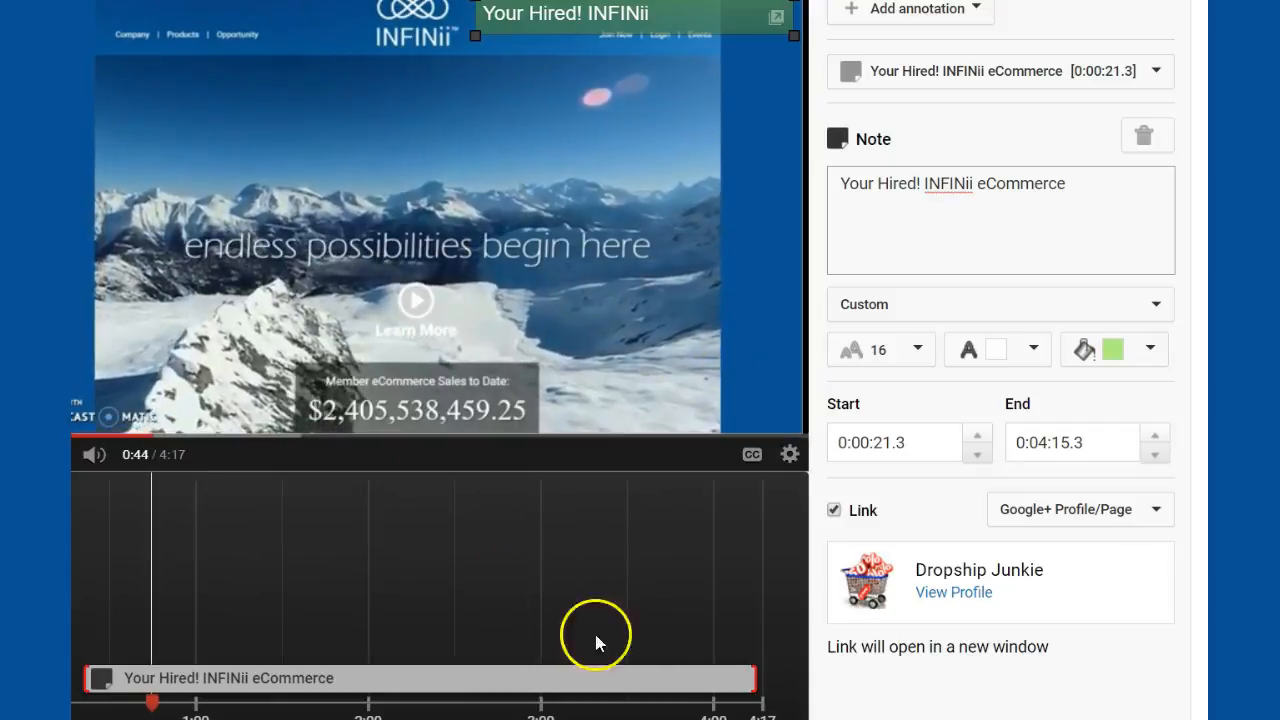
Step: Shorten the note's display time to end at 0:00:53.1 and apply the annotation changes
left_click_drag(753, 678, 172, 679)
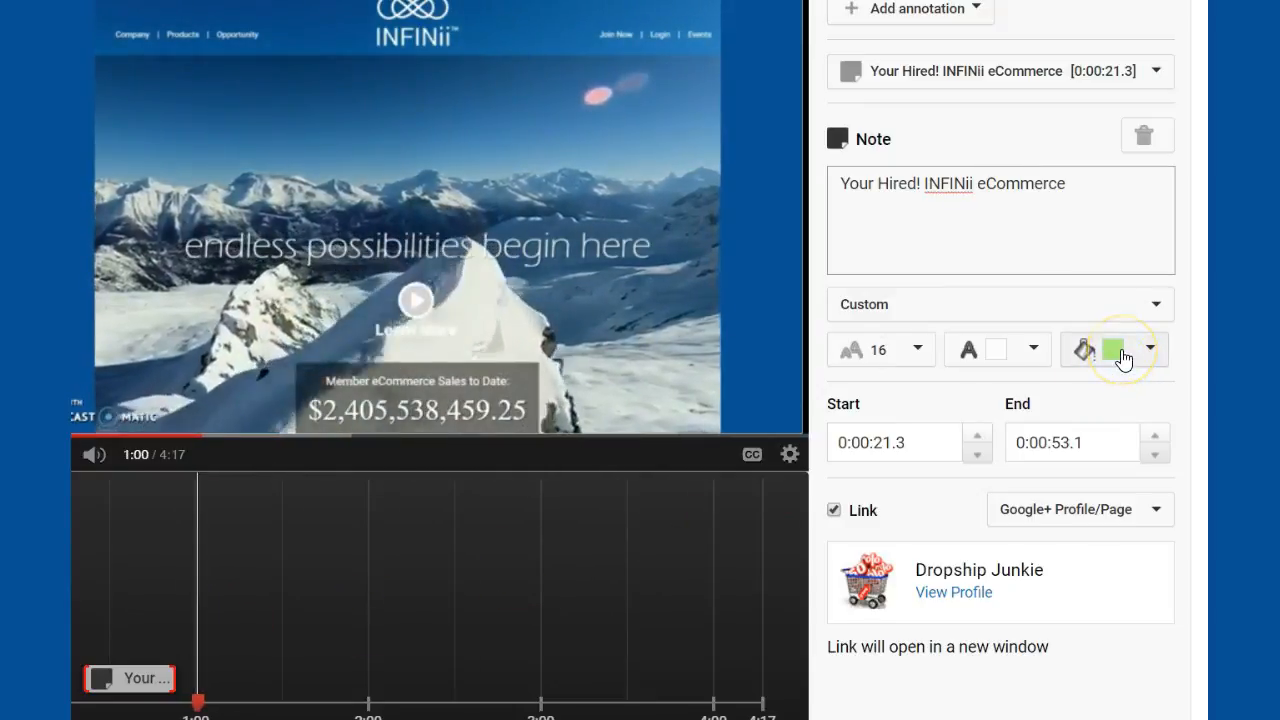
scroll(1122, 368, "down", 3)
scroll(1122, 362, "up", 5)
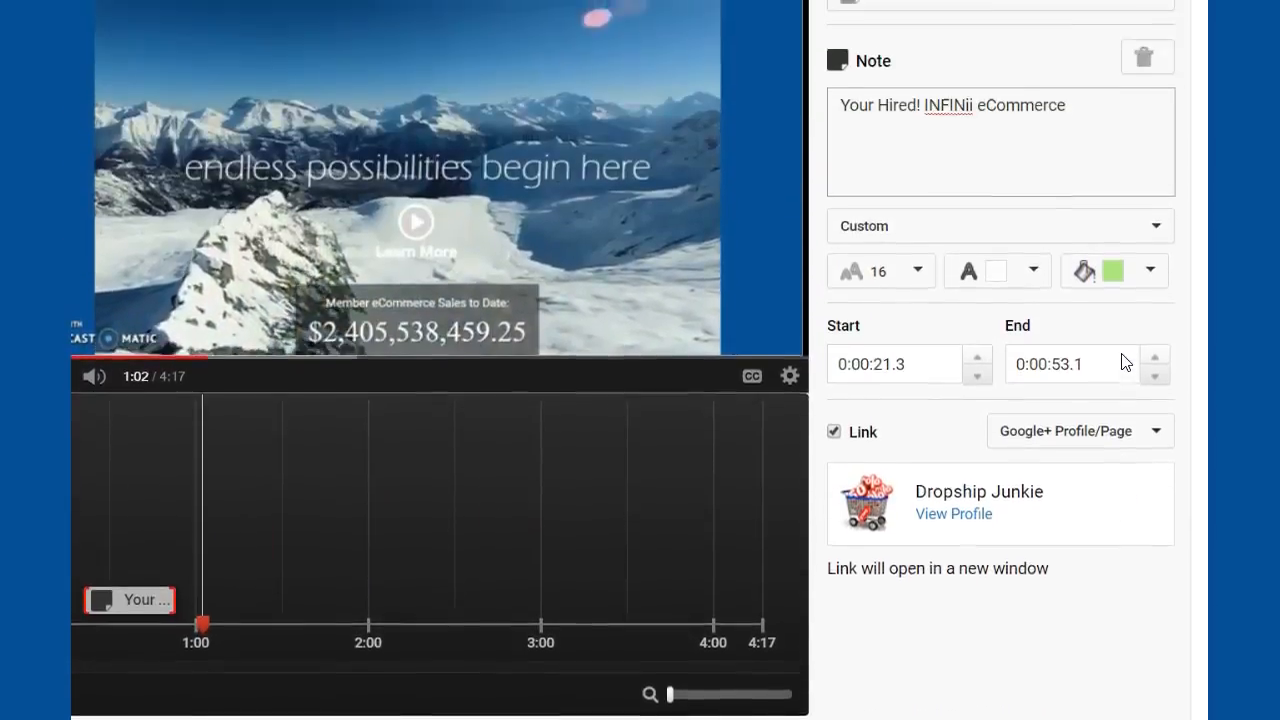
left_click(1143, 83)
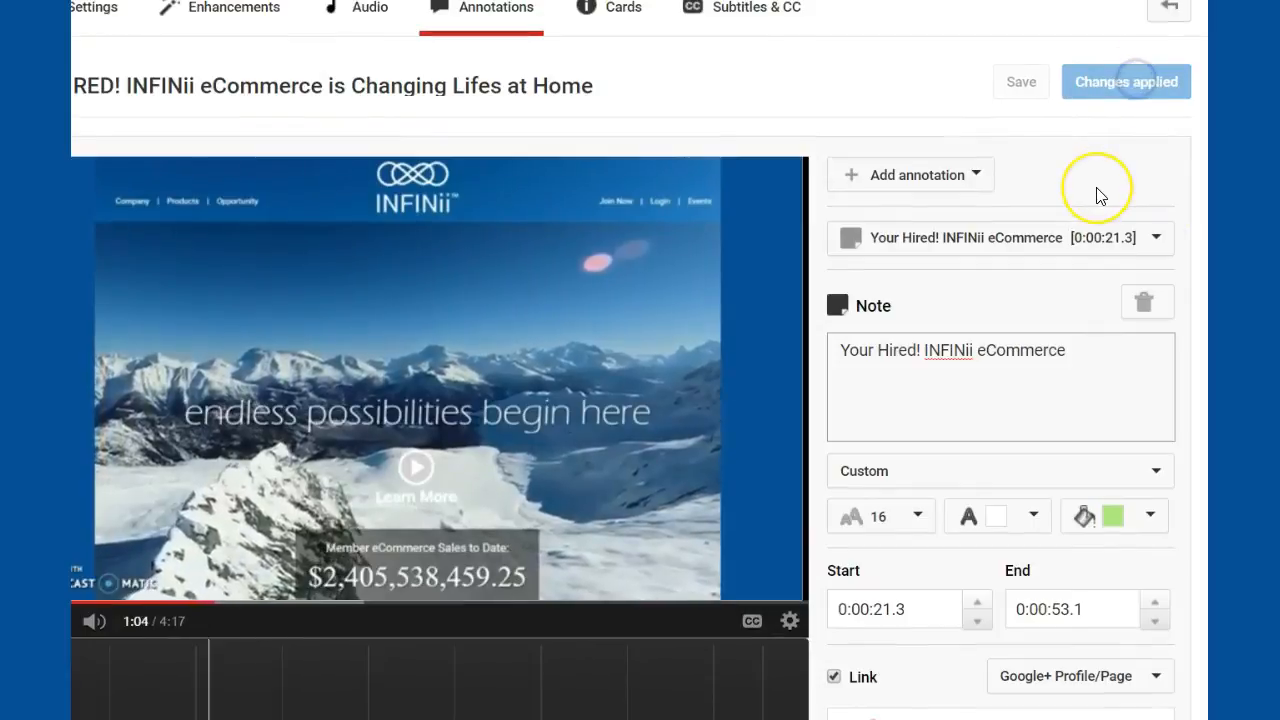
Step: Add a second Note annotation starting at 0:01:08.4 with the text "INFINii Unlimited Training Online"
left_click(905, 177)
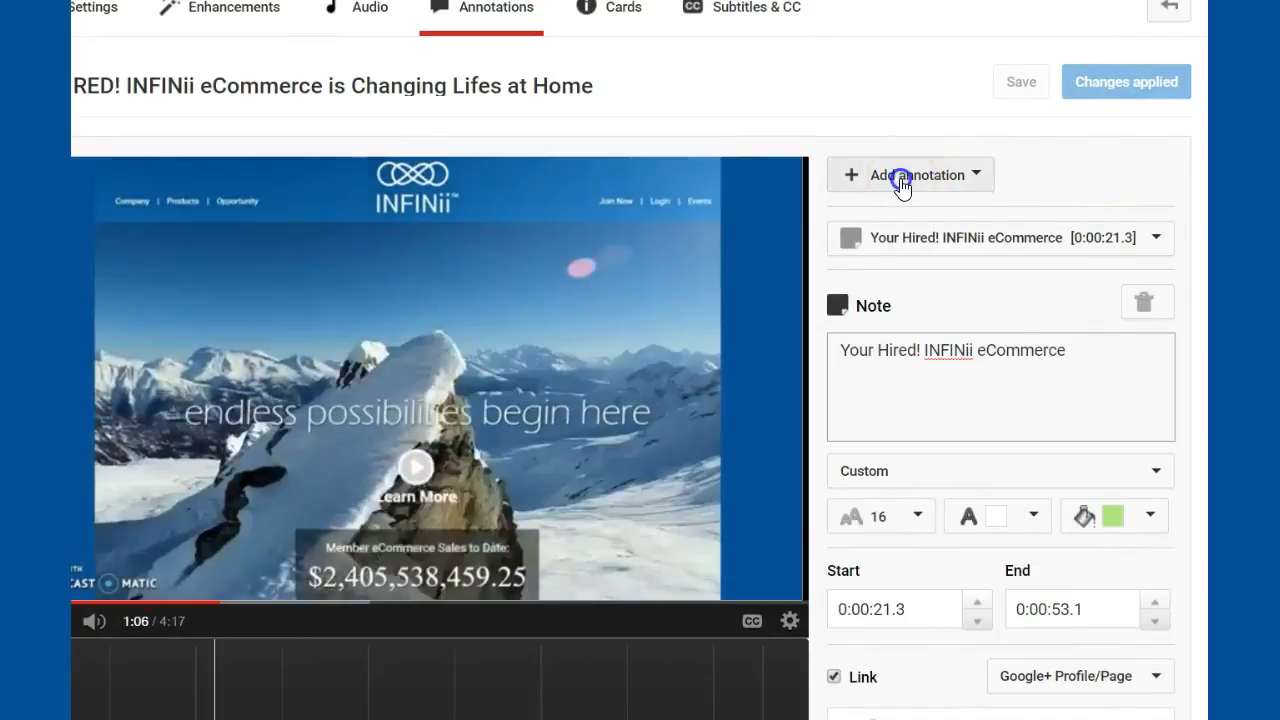
left_click(908, 240)
scroll(926, 223, "down", 3)
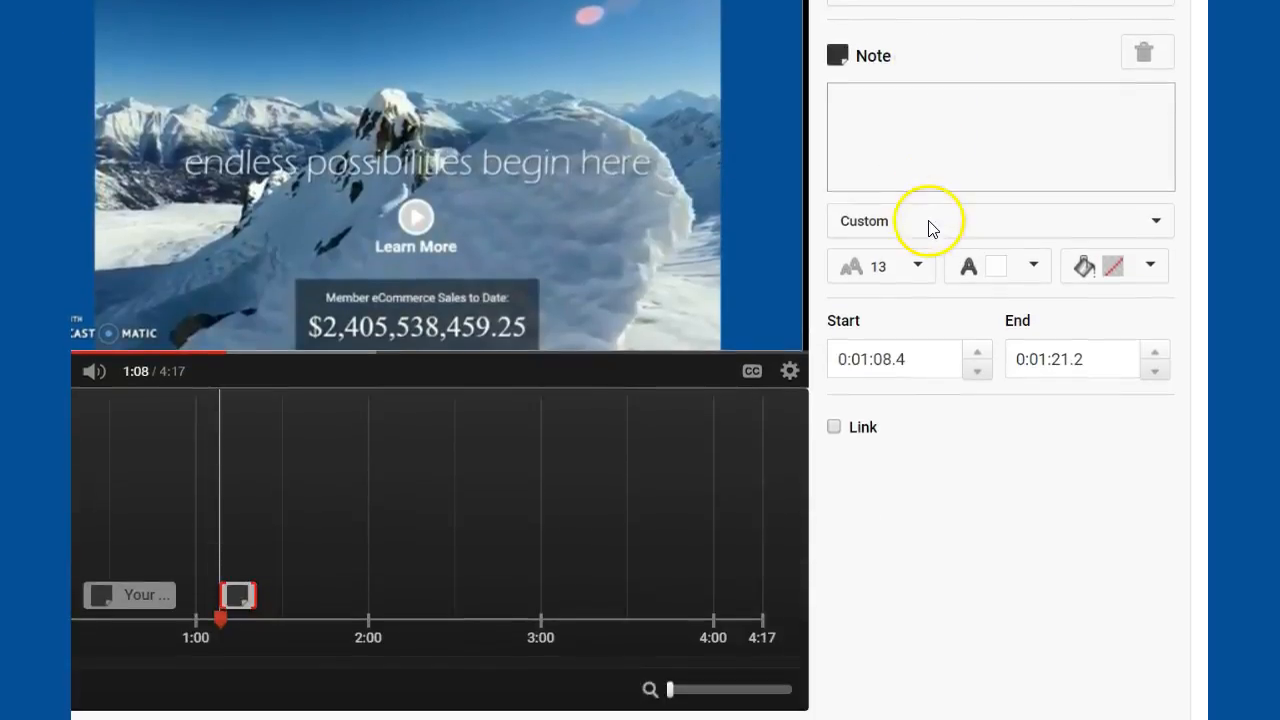
left_click(885, 122)
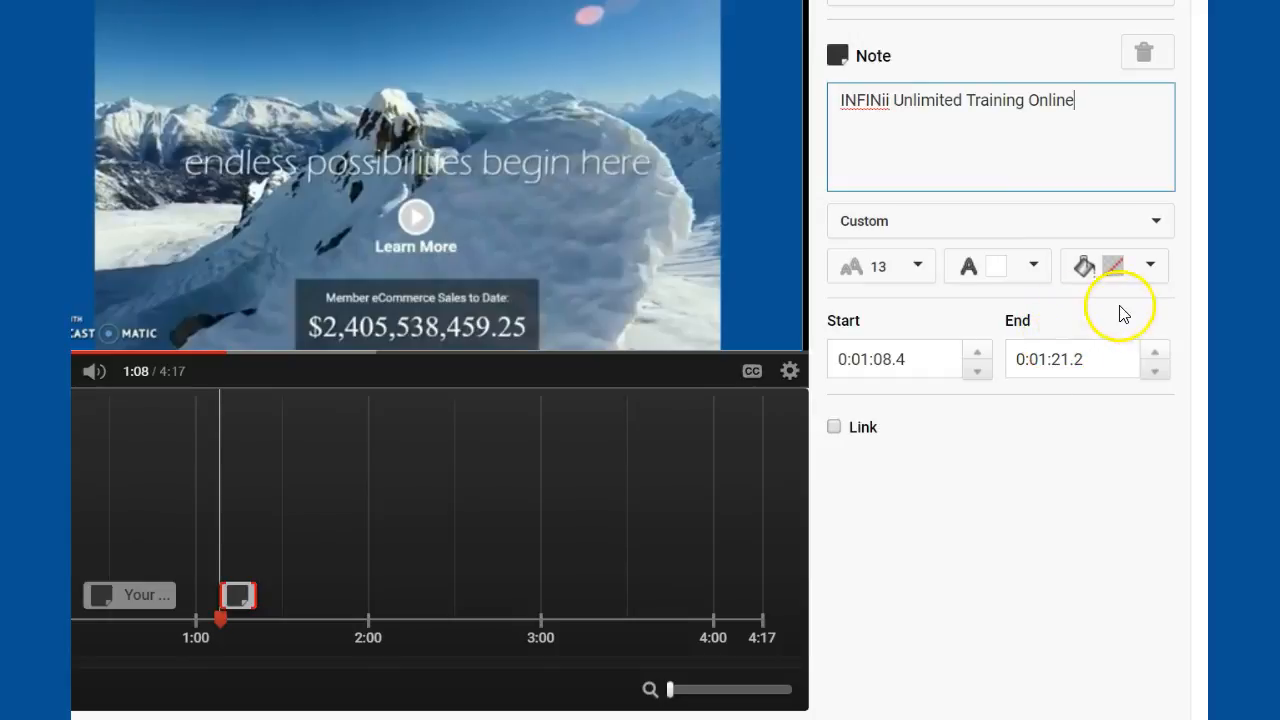
Step: Move the second note to the lower-right corner of the video frame and resize its box so the text wraps onto three lines
scroll(629, 319, "up", 2)
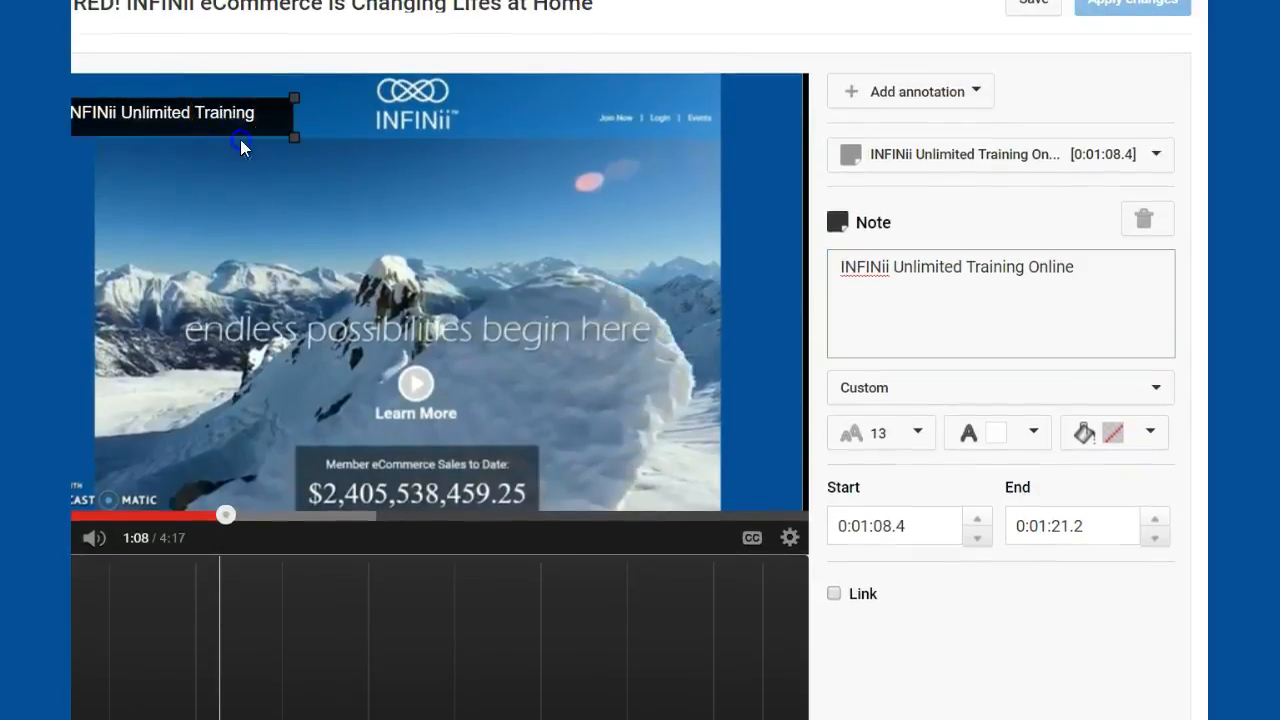
left_click_drag(222, 117, 316, 230)
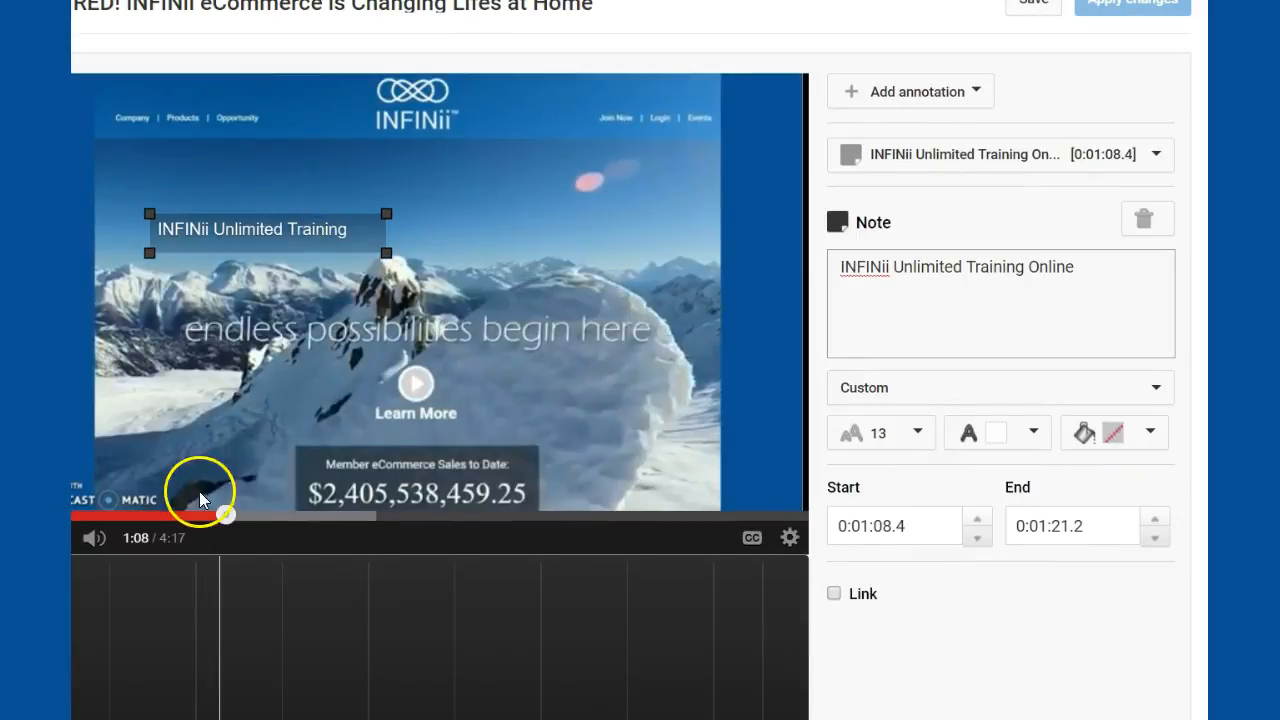
left_click_drag(275, 243, 194, 103)
mouse_move(194, 101)
left_mouse_down()
mouse_move(360, 357)
mouse_move(685, 489)
left_mouse_up()
mouse_move(572, 463)
left_mouse_down()
mouse_move(637, 400)
mouse_move(655, 397)
mouse_move(662, 420)
left_mouse_up()
left_click_drag(749, 463, 710, 464)
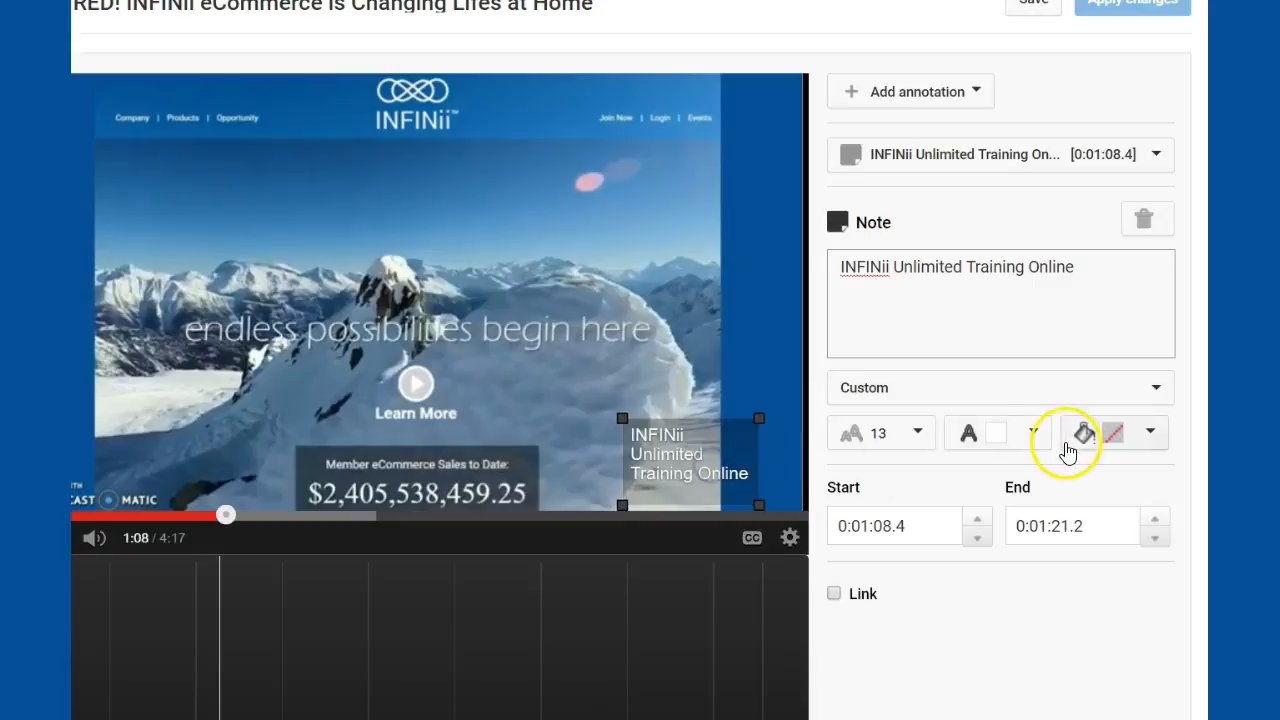
Step: Give the note a yellow-orange background and enable a link on it with Google+ Profile/Page as the target type
left_click(1151, 436)
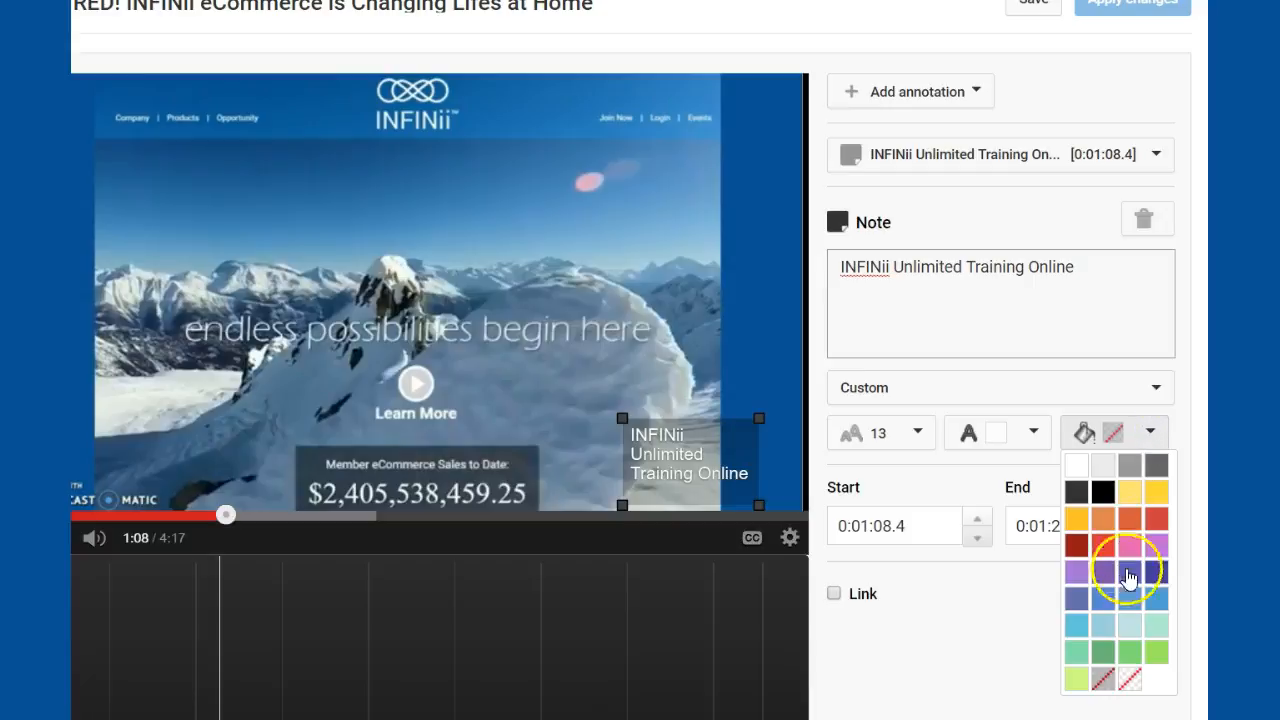
left_click(1074, 520)
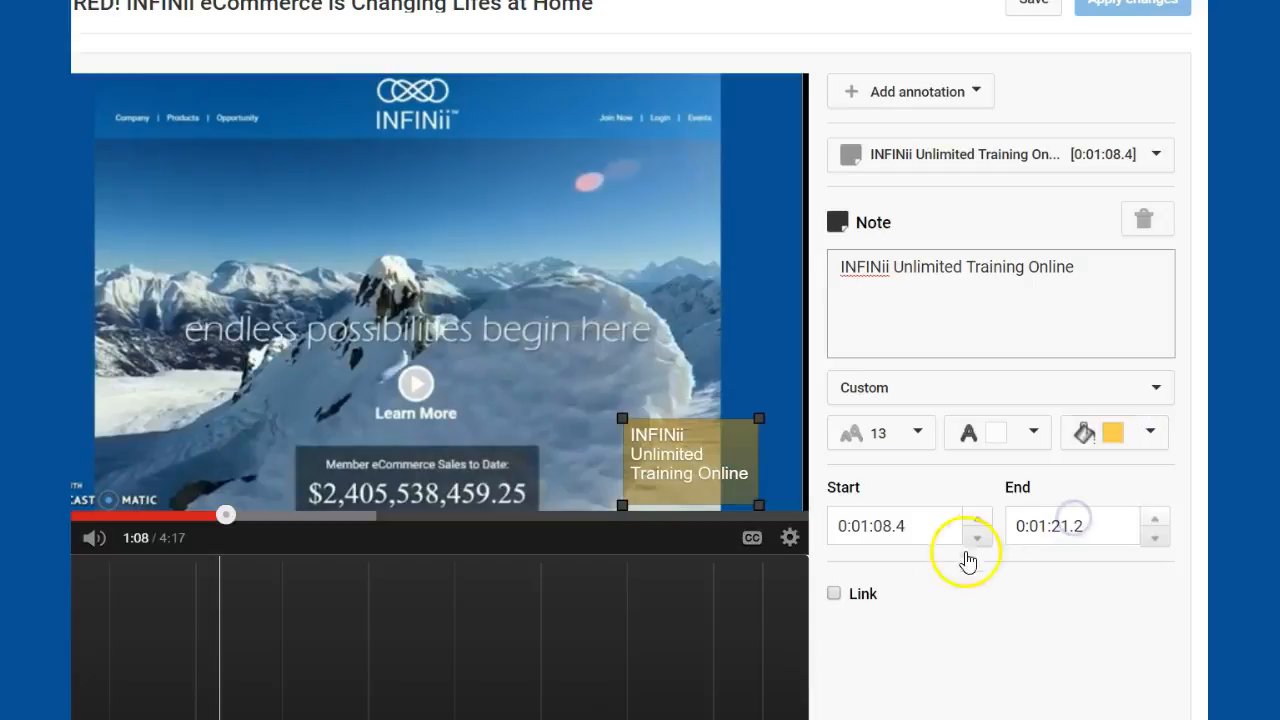
left_click(834, 593)
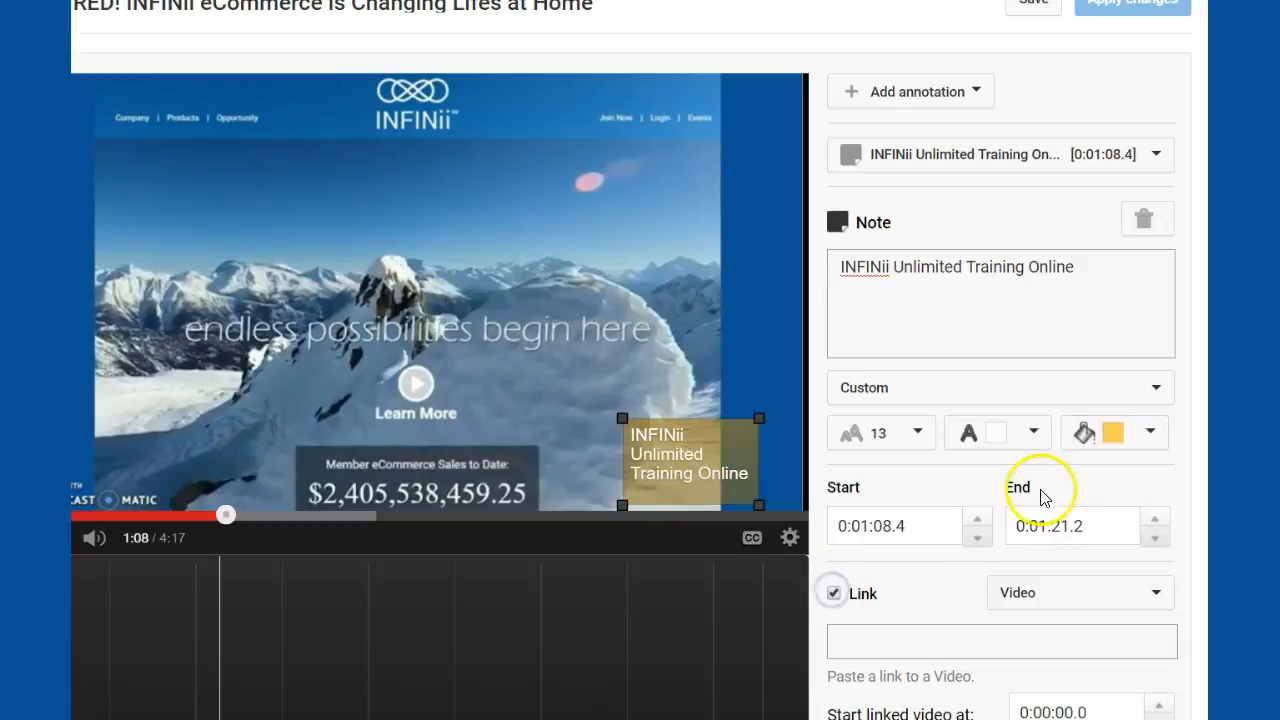
scroll(1043, 495, "down", 3)
left_click(1054, 343)
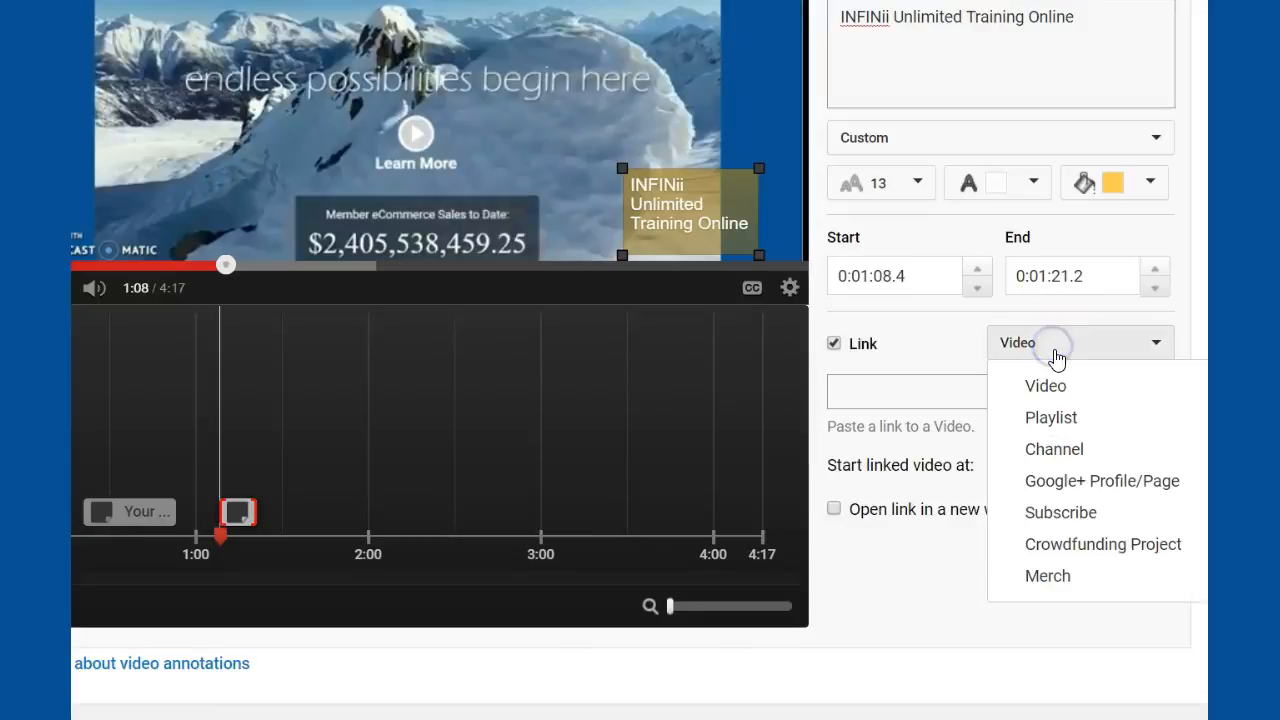
left_click(1060, 481)
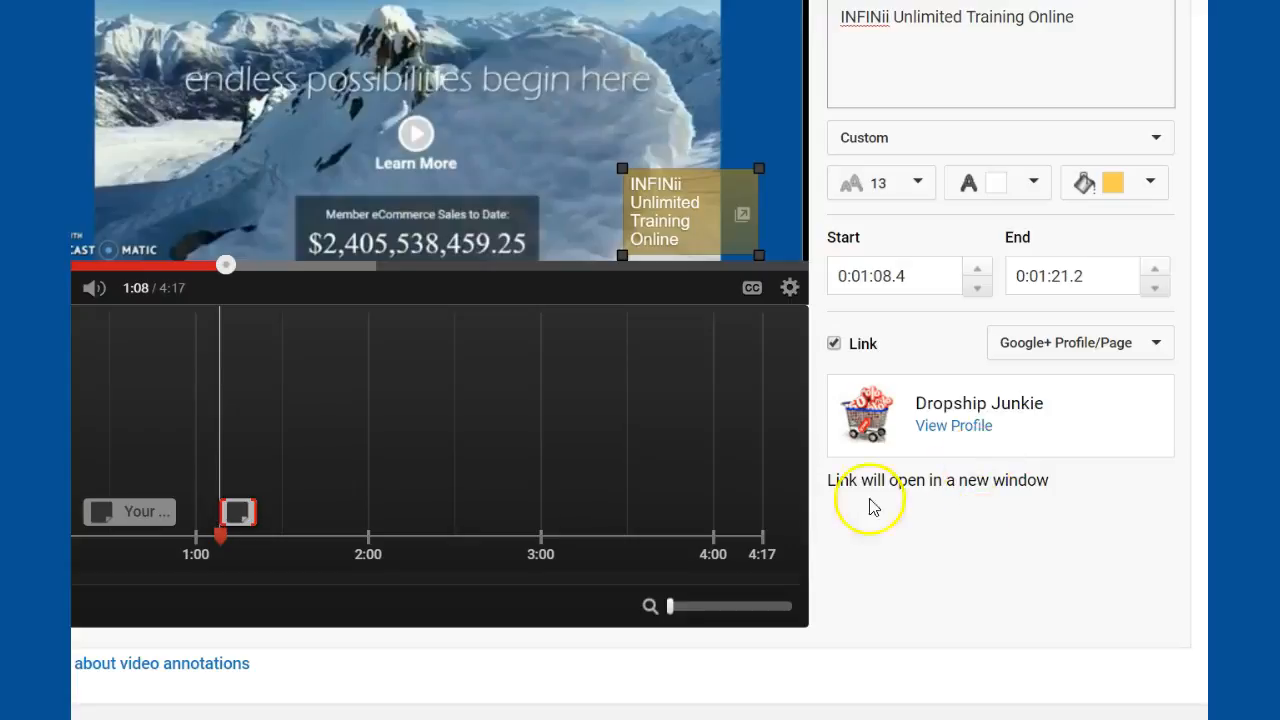
Step: Extend the "INFINii Unlimited Training Online" note to end at 0:04:14.0 and apply the annotation changes
left_click_drag(256, 513, 746, 521)
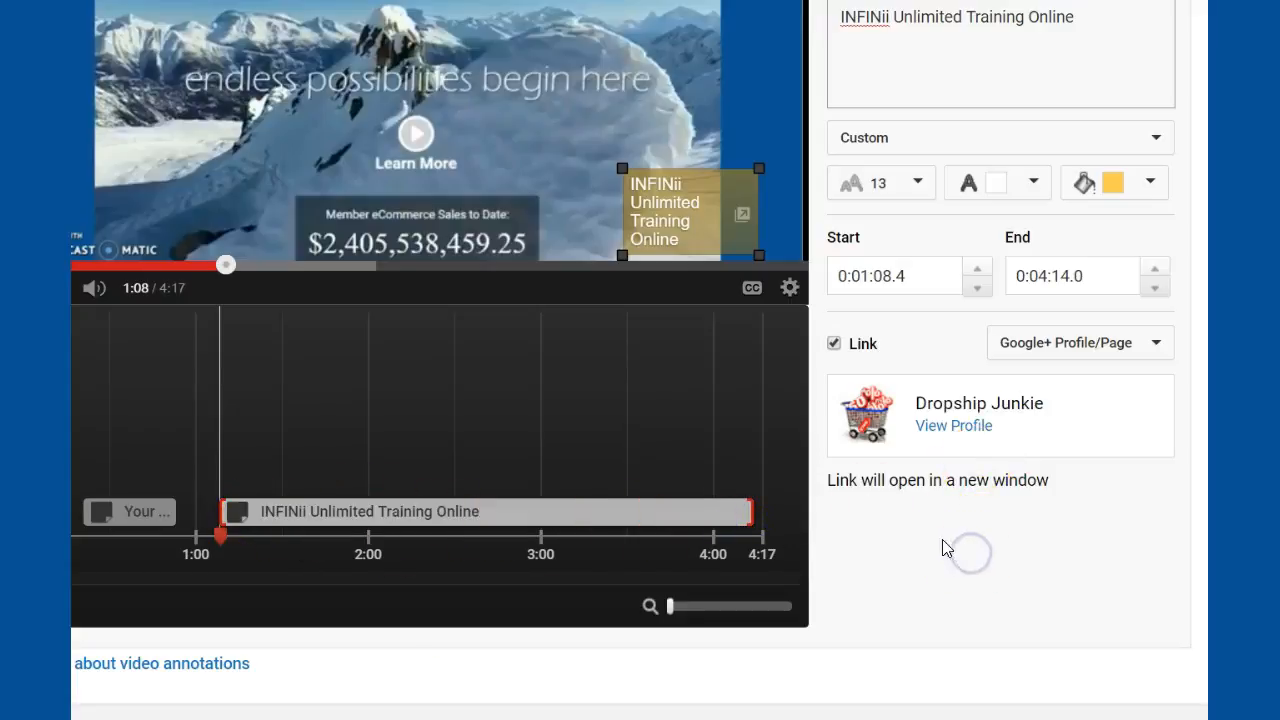
scroll(1000, 500, "up", 4)
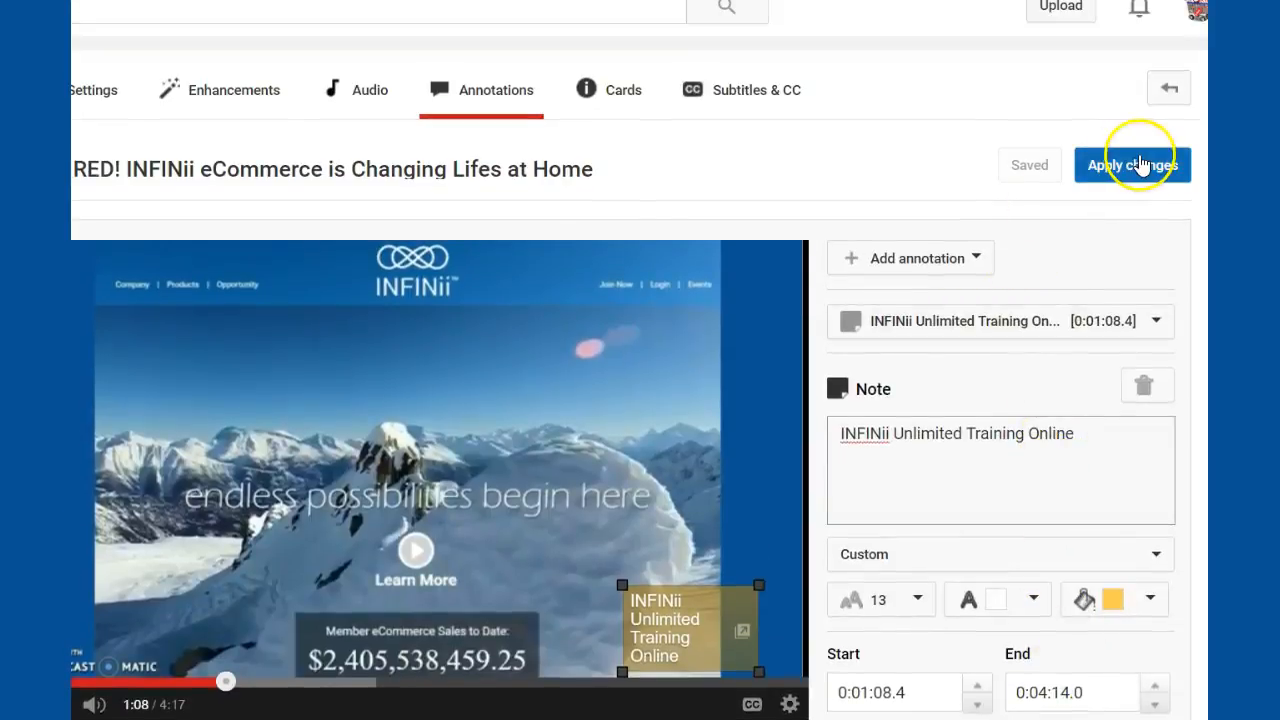
left_click(1140, 165)
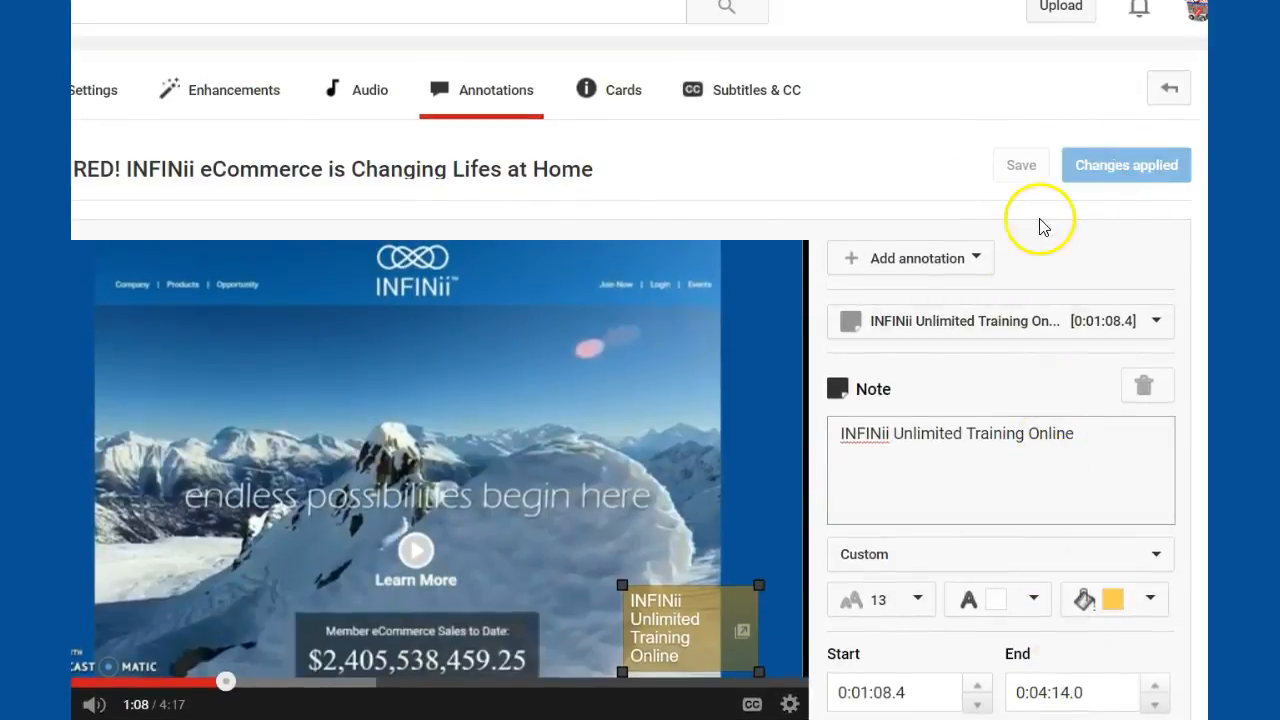
scroll(602, 383, "down", 3)
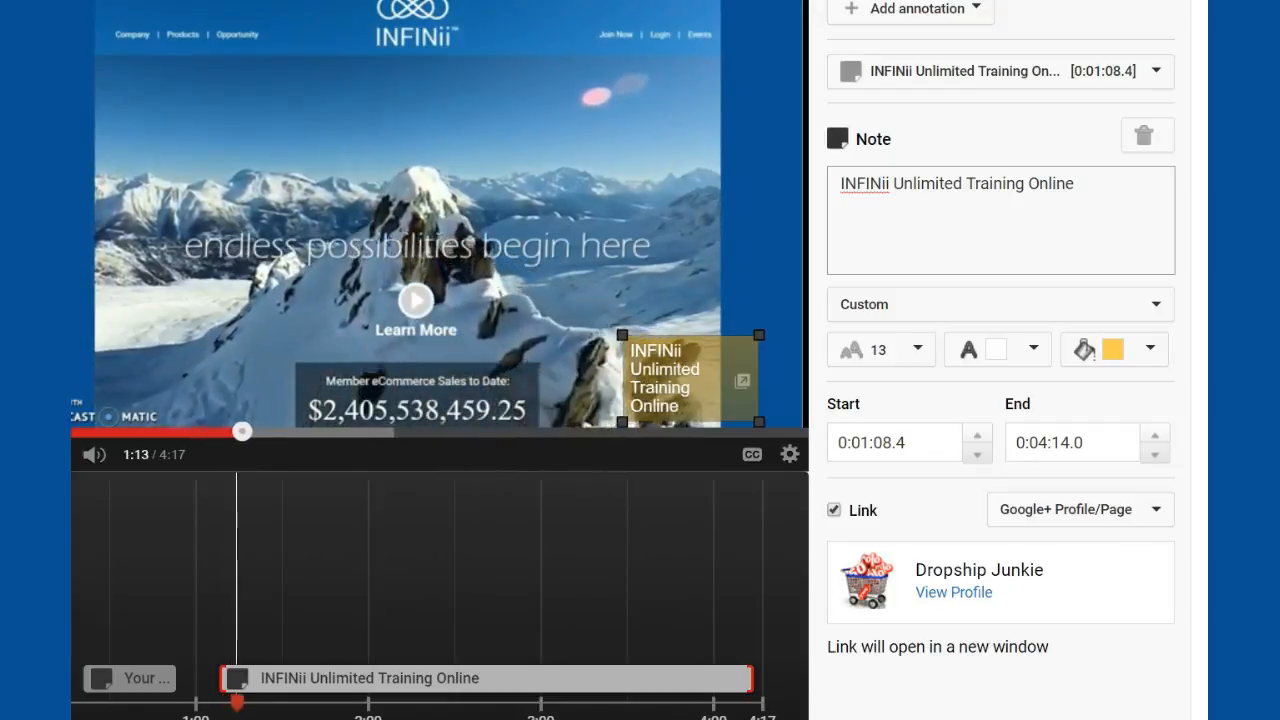
Step: Open the video's Cards editor, play the preview to the first card's teaser and view the list of suggested videos
scroll(561, 463, "up", 3)
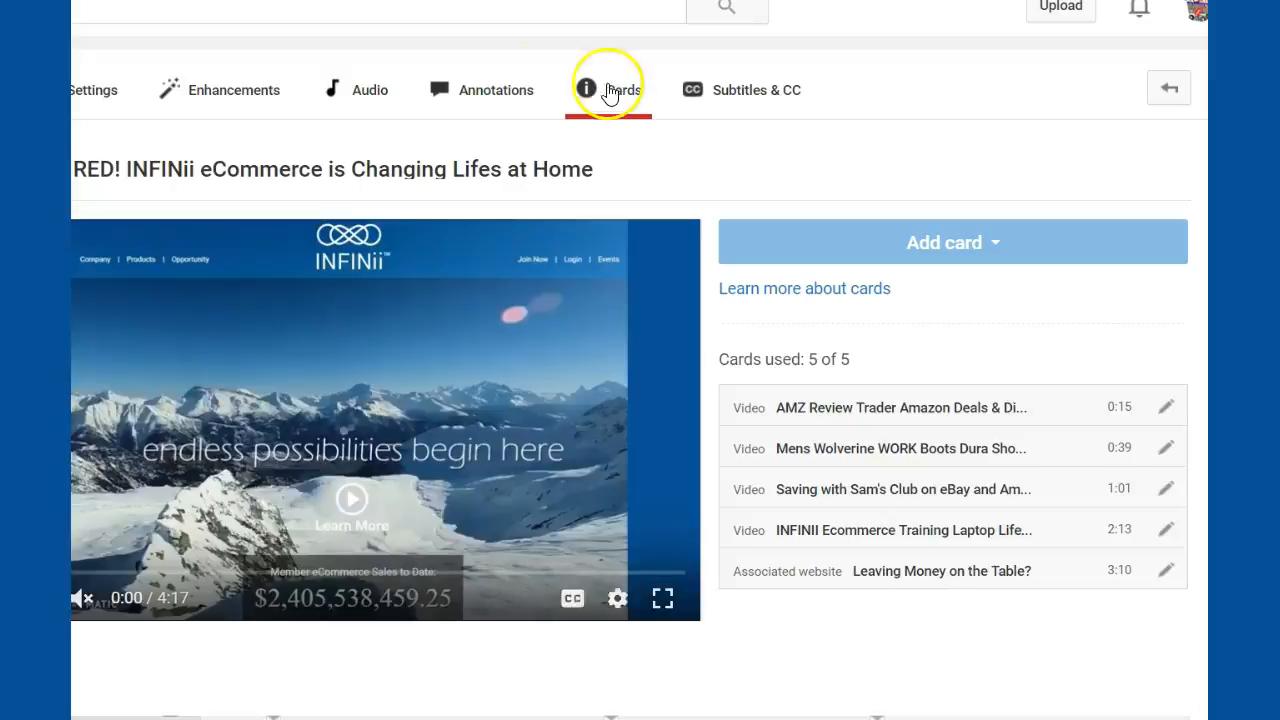
scroll(451, 376, "down", 3)
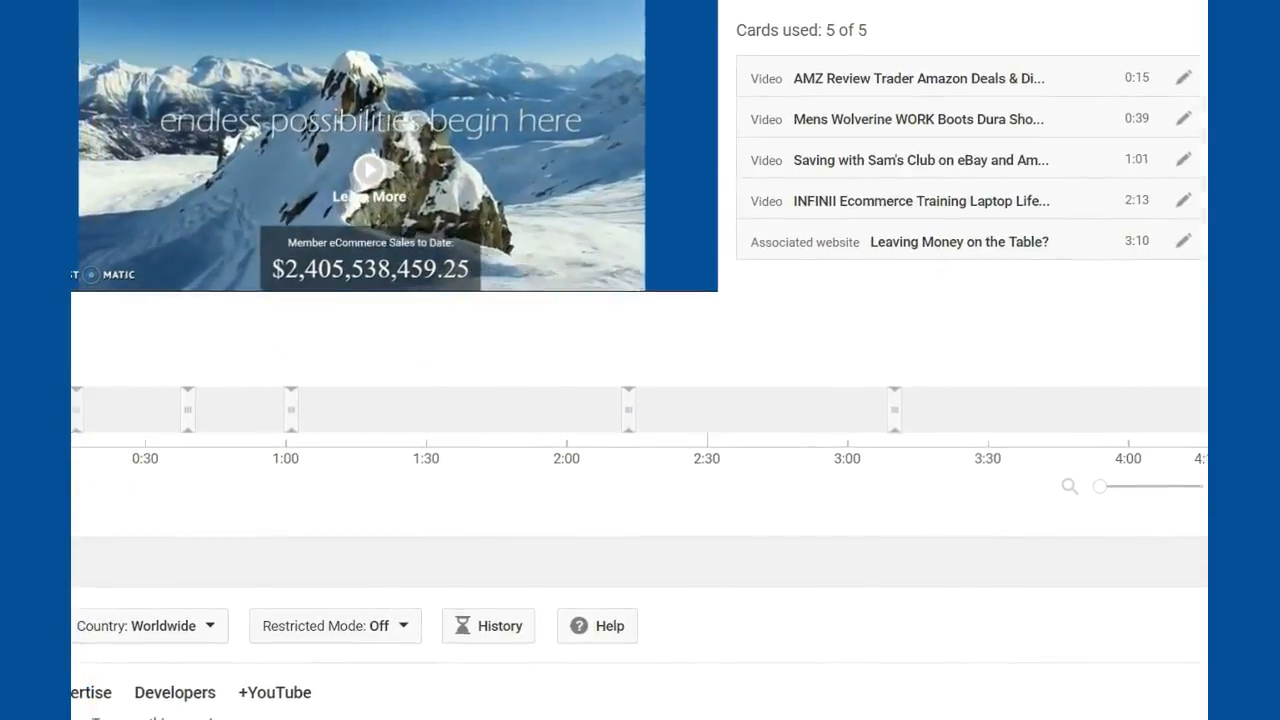
scroll(336, 481, "up", 2)
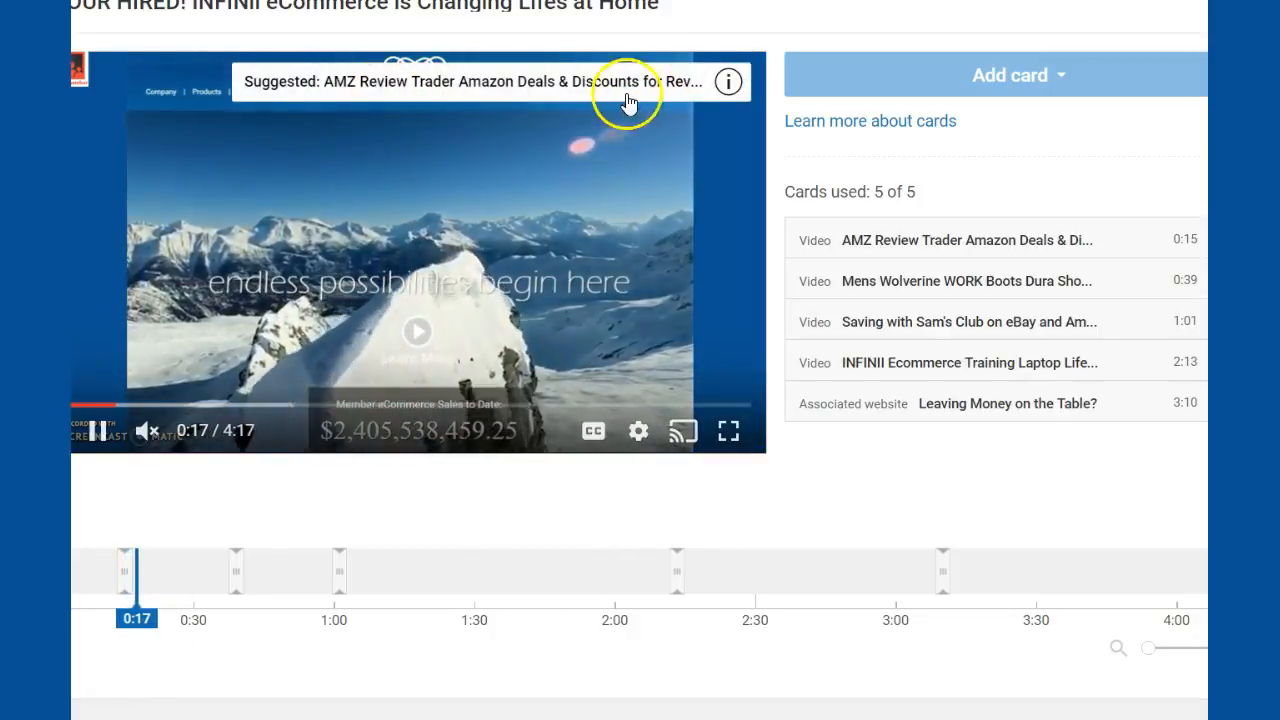
left_click(729, 86)
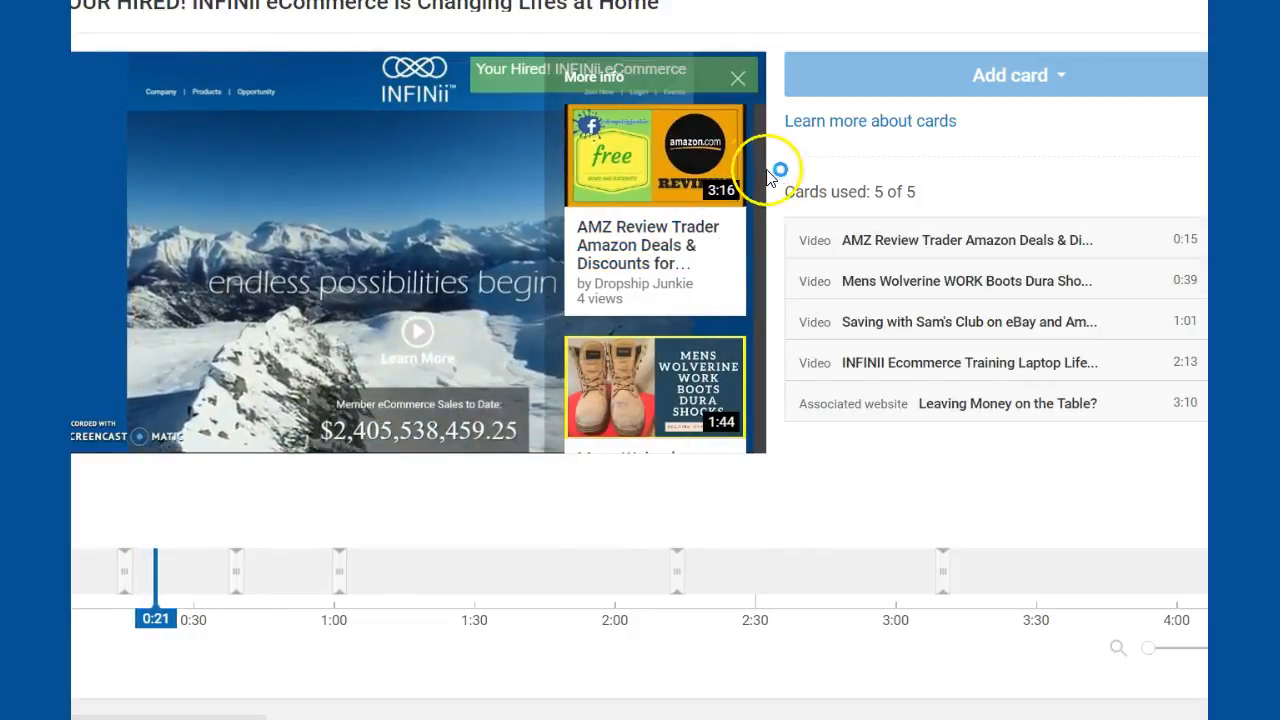
left_click_drag(763, 166, 783, 137)
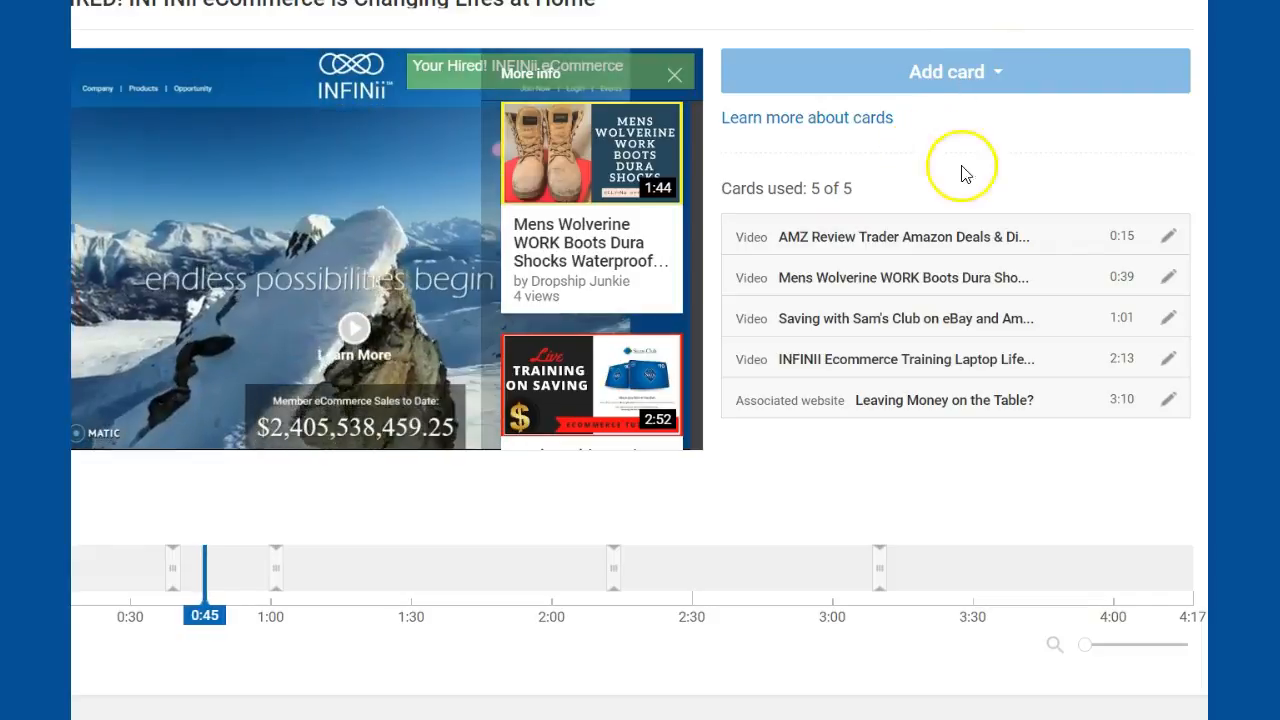
Step: Open the AMZ Review Trader video card for editing and save it without changes
left_click(1171, 240)
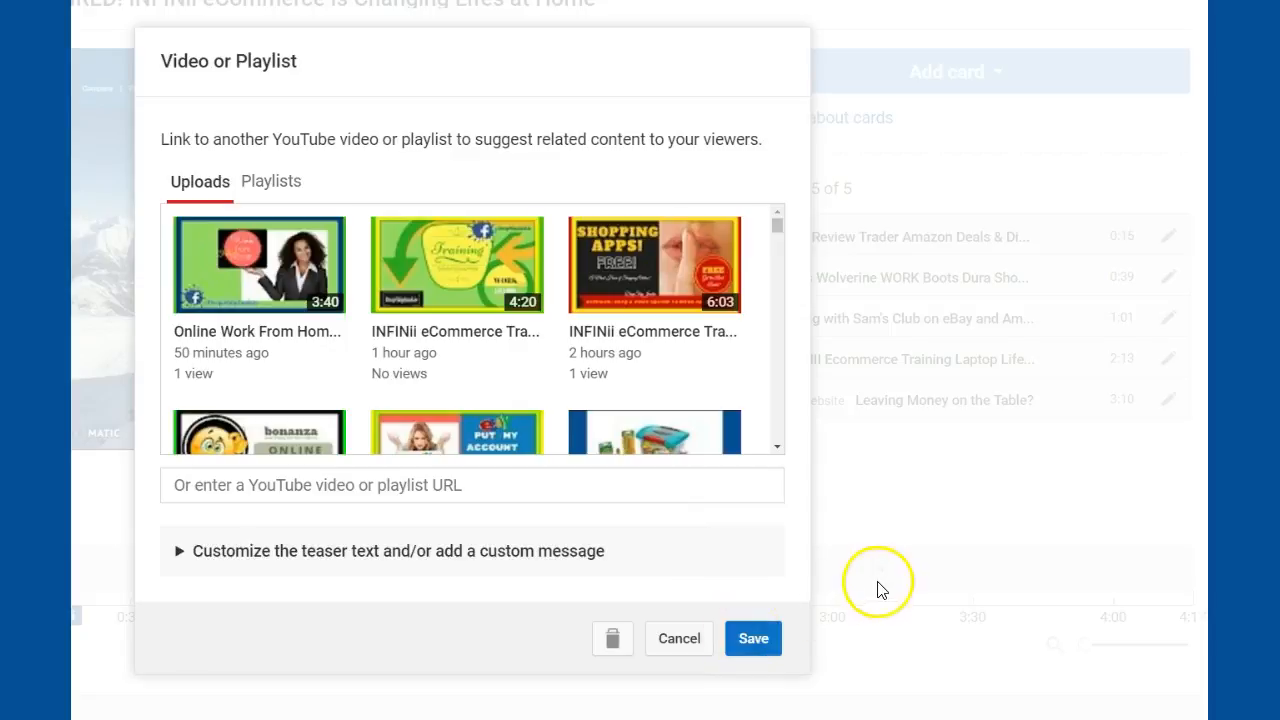
left_click(750, 638)
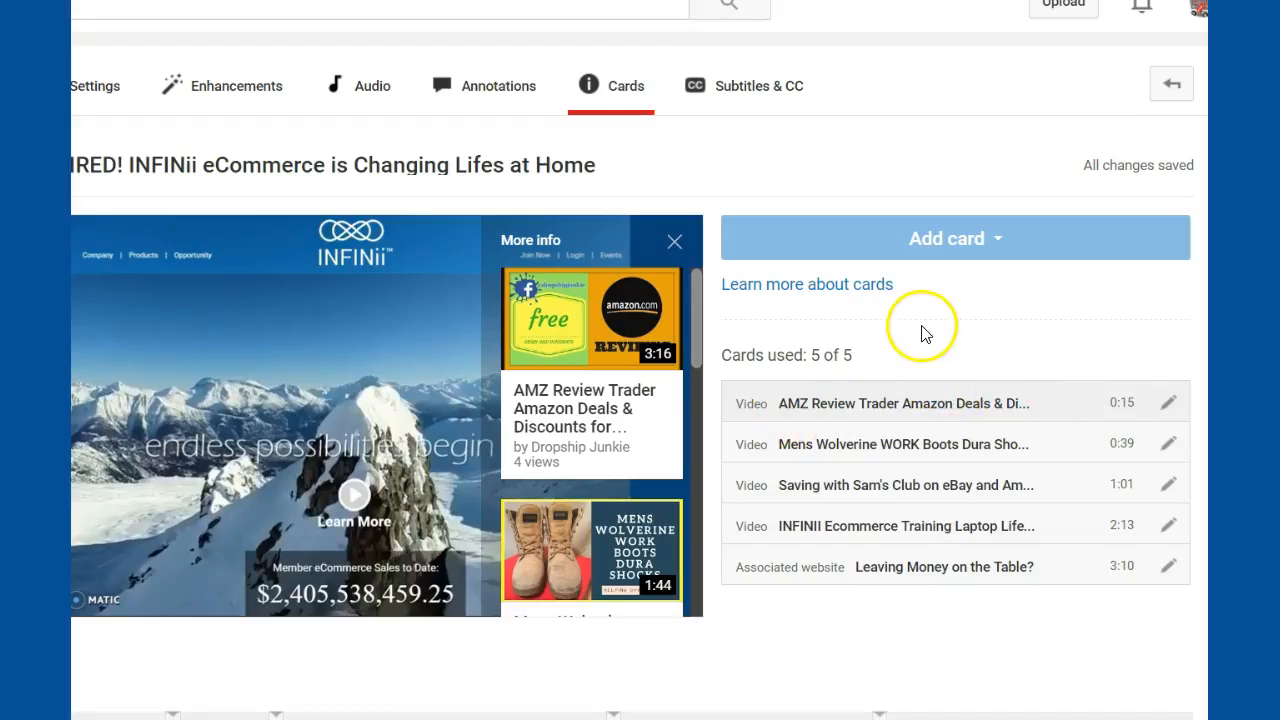
Step: Spread the cards along the timeline, moving the second to 1:01, the third to about 1:42, the fourth to 2:45 and the fifth to about 3:28
scroll(920, 331, "down", 3)
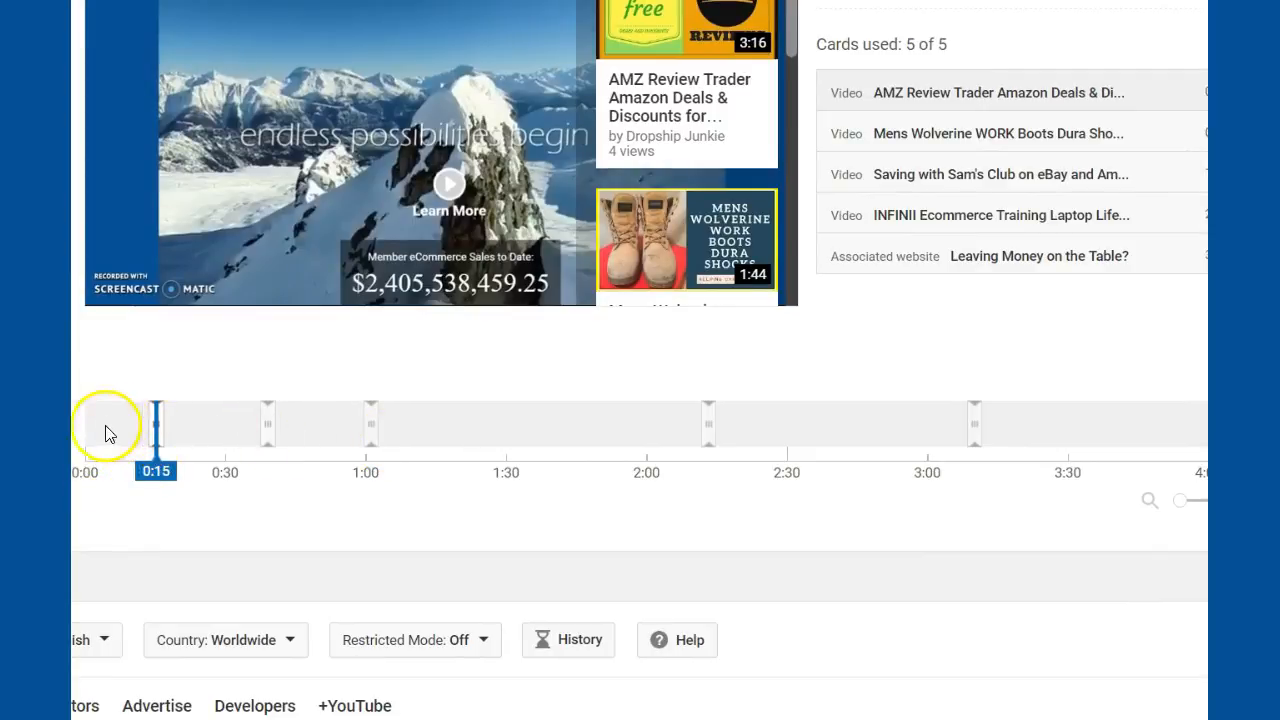
mouse_move(160, 430)
left_mouse_down()
mouse_move(190, 433)
mouse_move(158, 430)
left_mouse_up()
left_click_drag(370, 438, 454, 432)
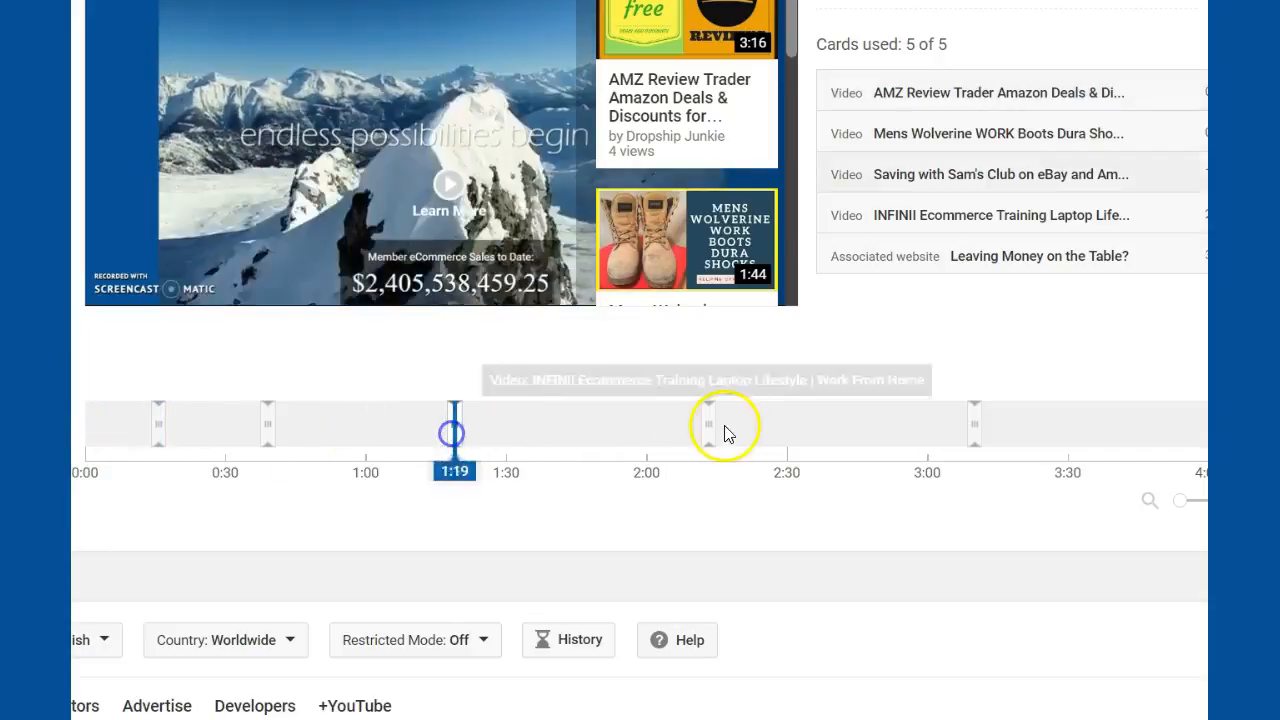
left_click_drag(712, 434, 758, 437)
left_click_drag(972, 432, 1057, 434)
left_click_drag(767, 433, 857, 436)
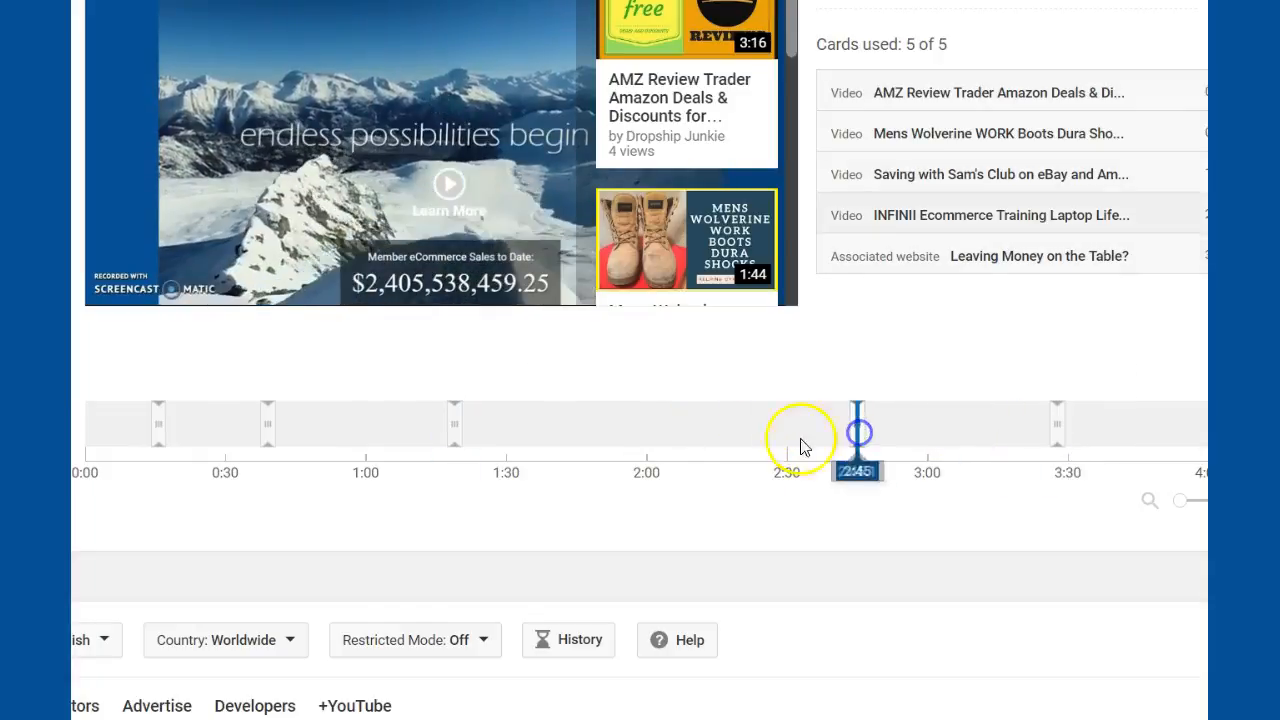
left_click_drag(455, 433, 566, 437)
left_click_drag(268, 430, 372, 433)
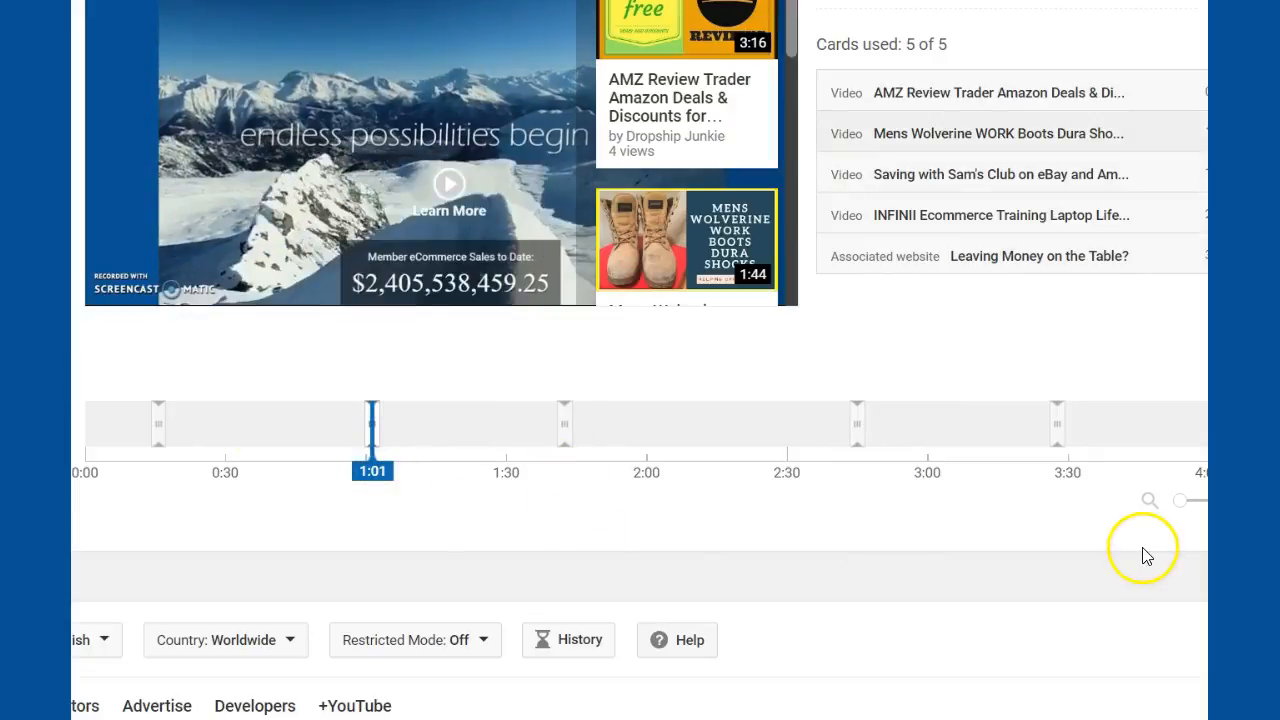
Step: Close the More info card list in the video preview and review the card positions on the timeline
scroll(1010, 548, "up", 3)
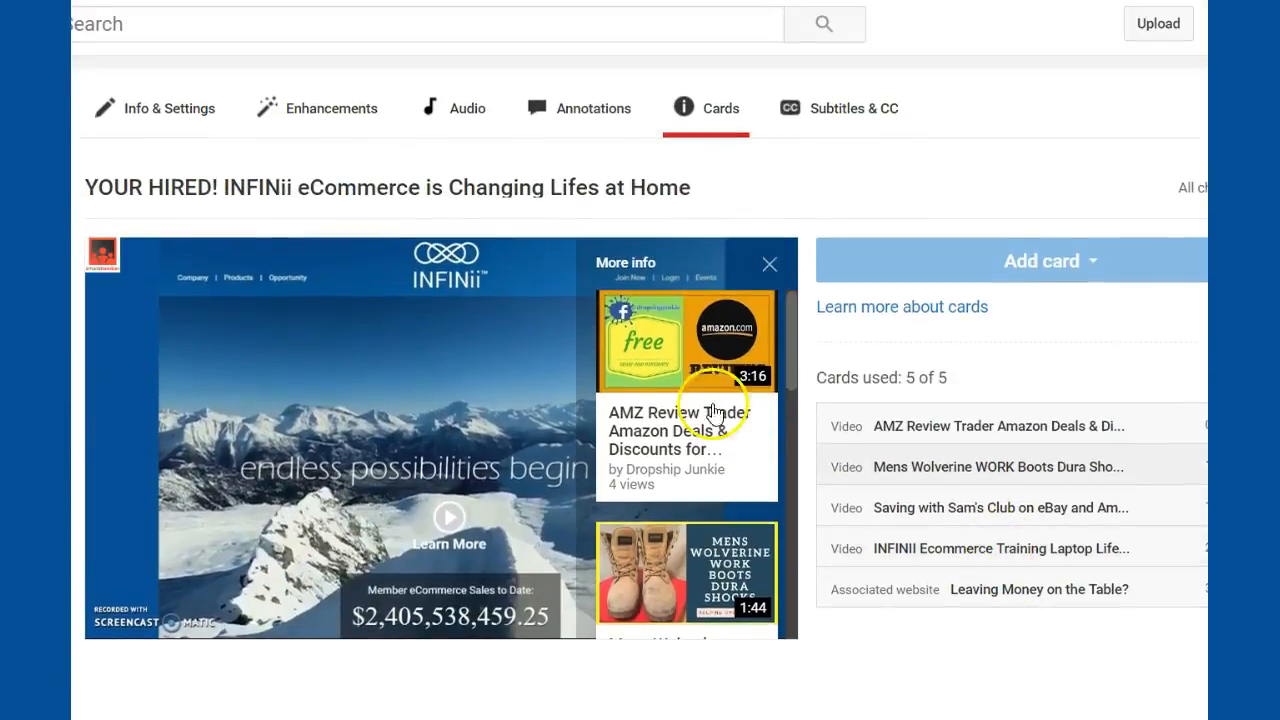
left_click(761, 270)
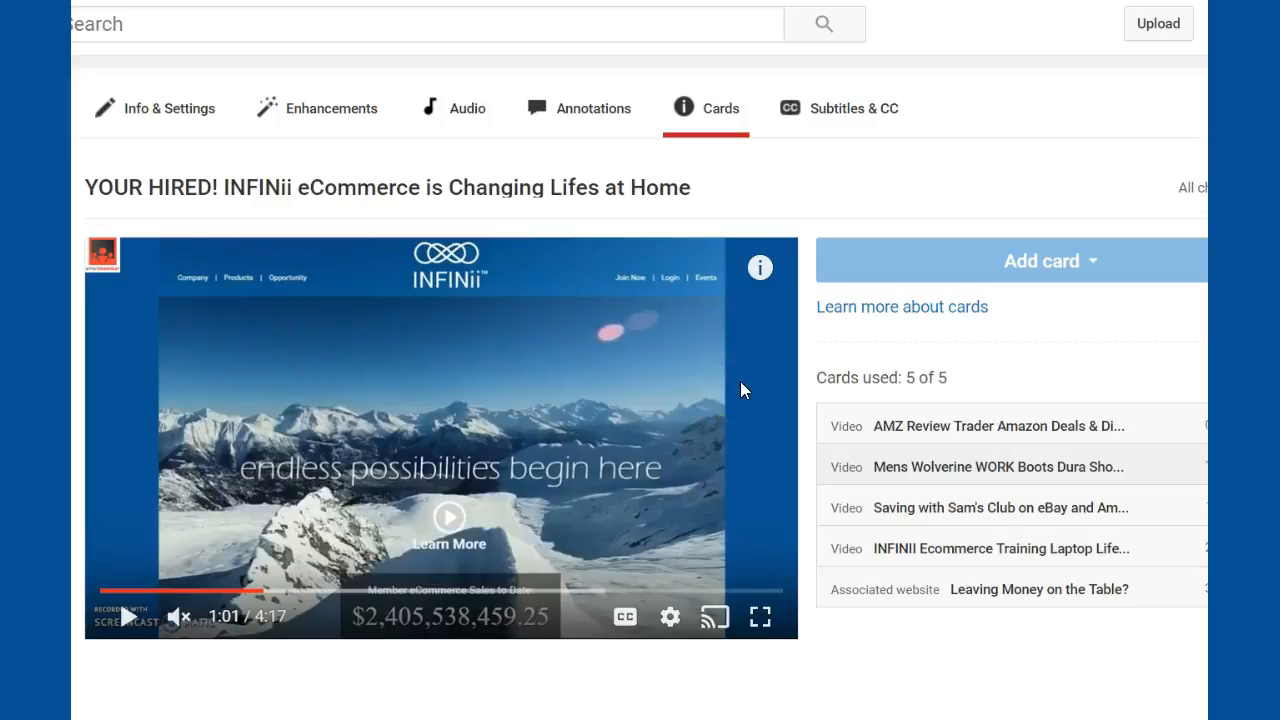
scroll(741, 389, "down", 3)
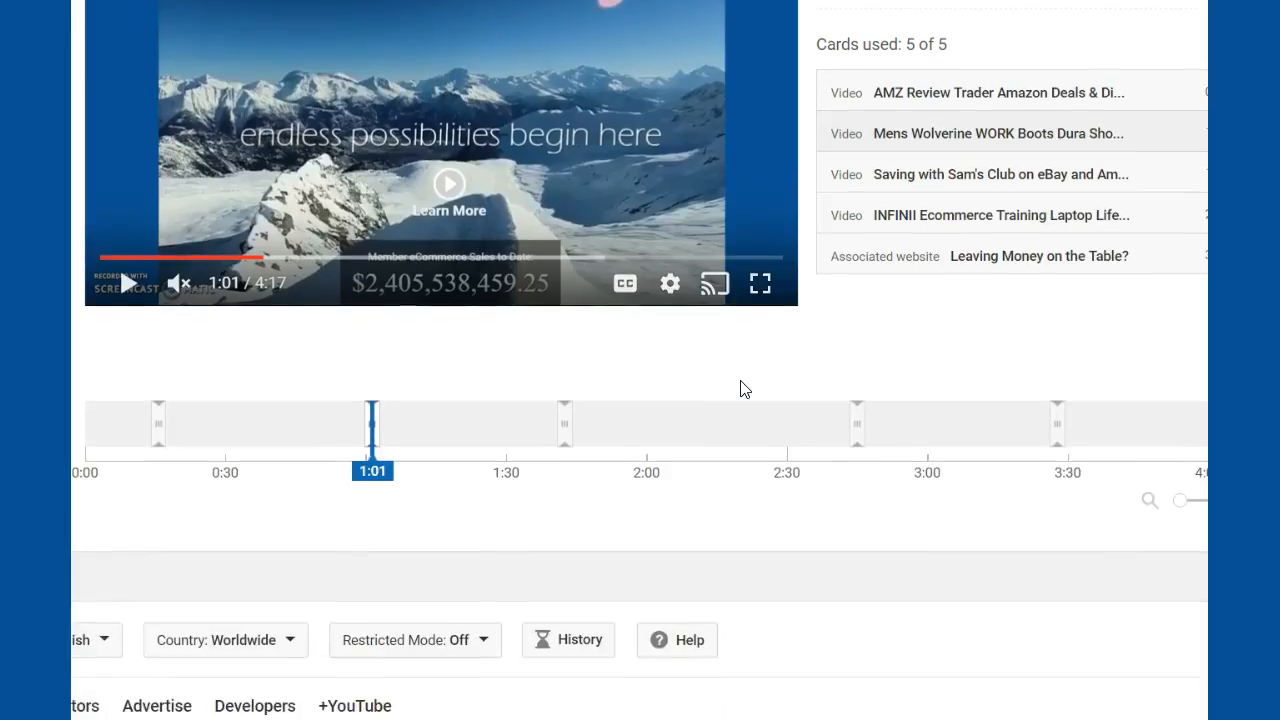
scroll(770, 363, "up", 3)
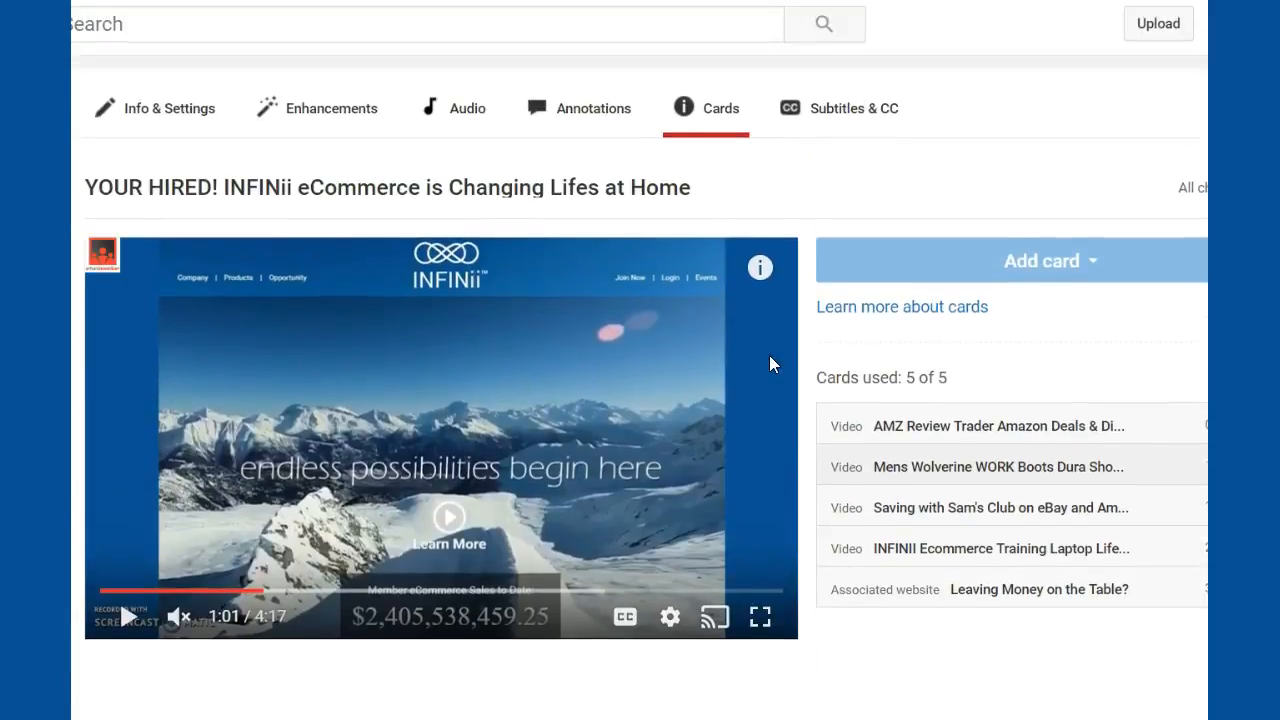